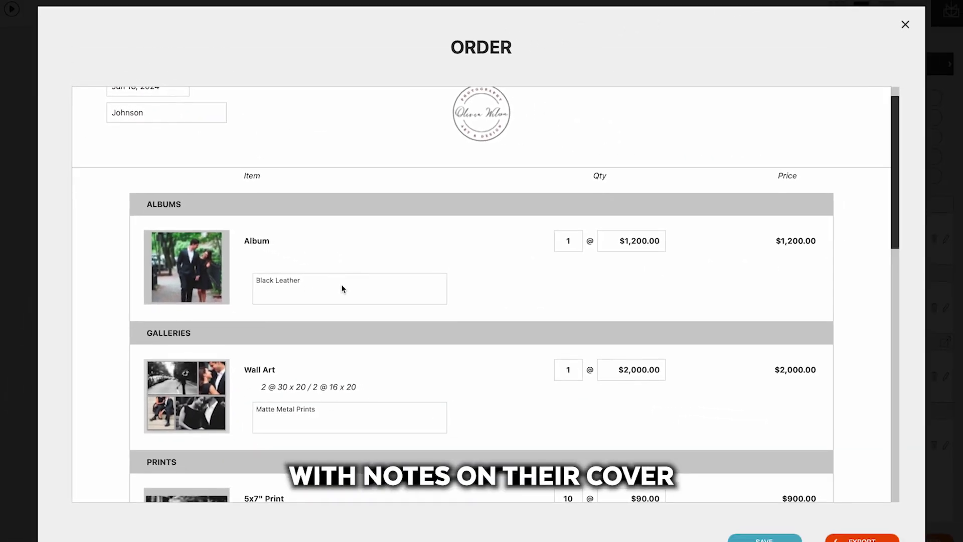
# Scroll the album, then open the Client Orders menu and dismiss it without choosing anything
pyautogui.scroll(-5, 344, 288)
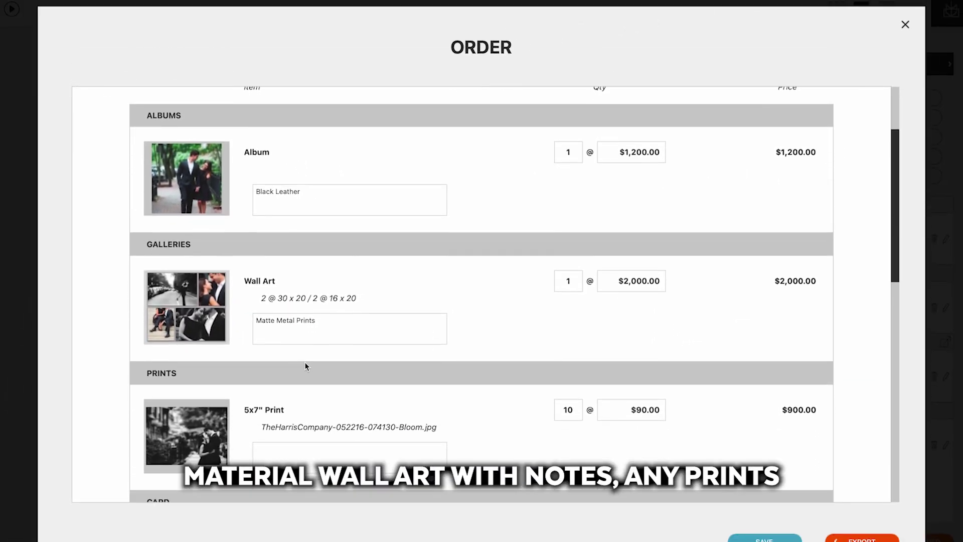
pyautogui.scroll(-1, 305, 363)
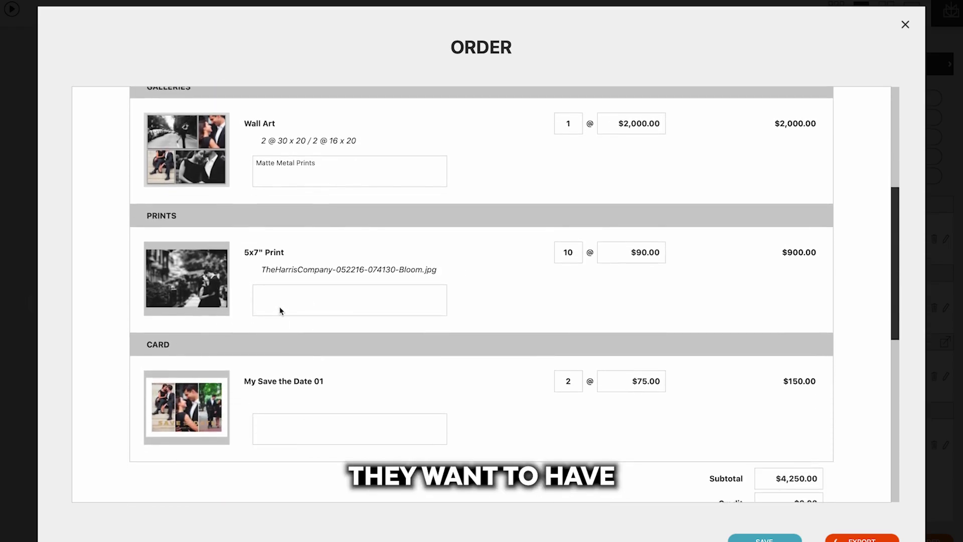
pyautogui.scroll(-3, 283, 311)
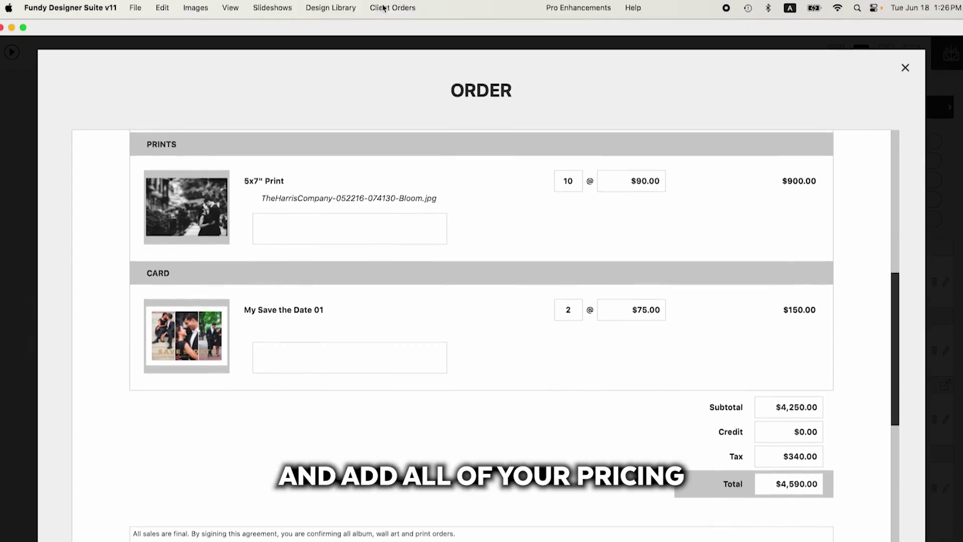
pyautogui.click(384, 8)
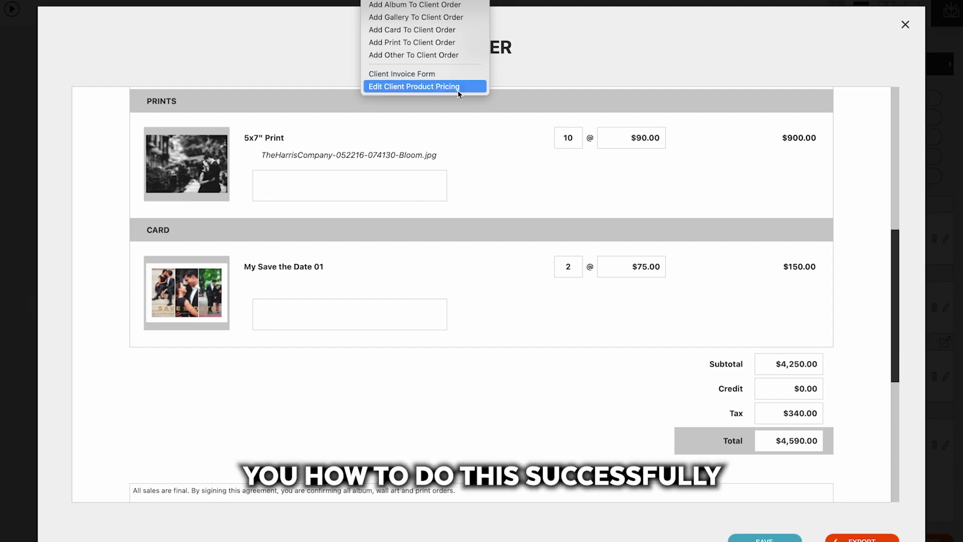
pyautogui.click(508, 225)
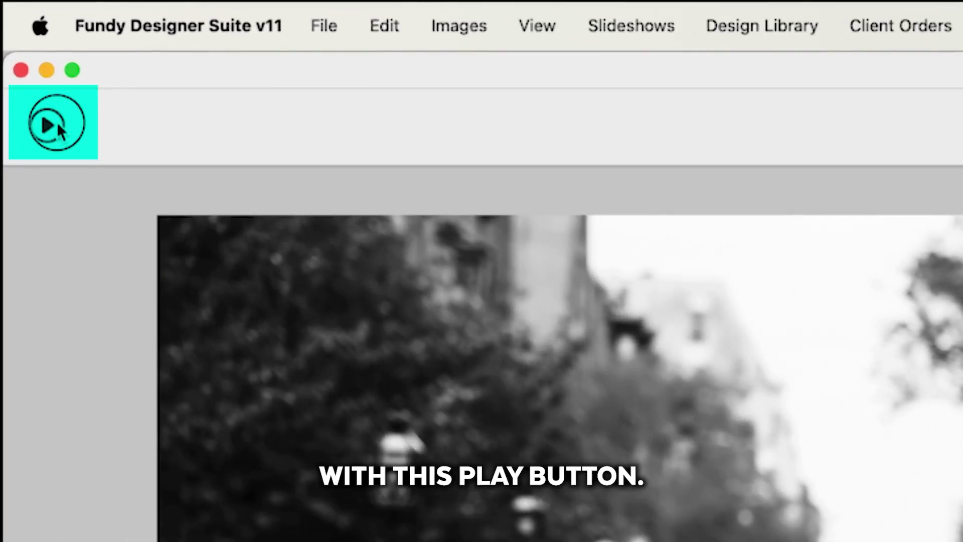
# Close the image viewer and bring up Slideshow Options for the album
pyautogui.click(28, 75)
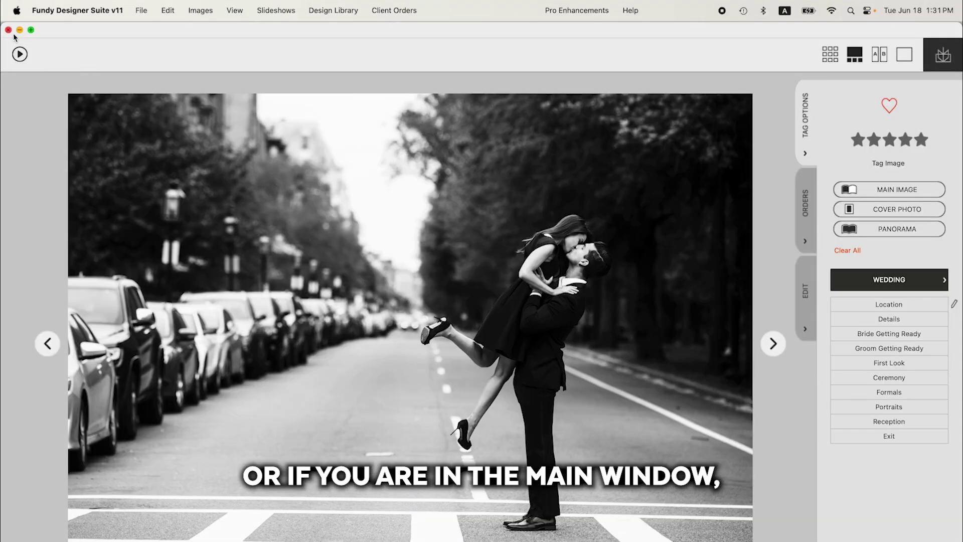
pyautogui.click(8, 30)
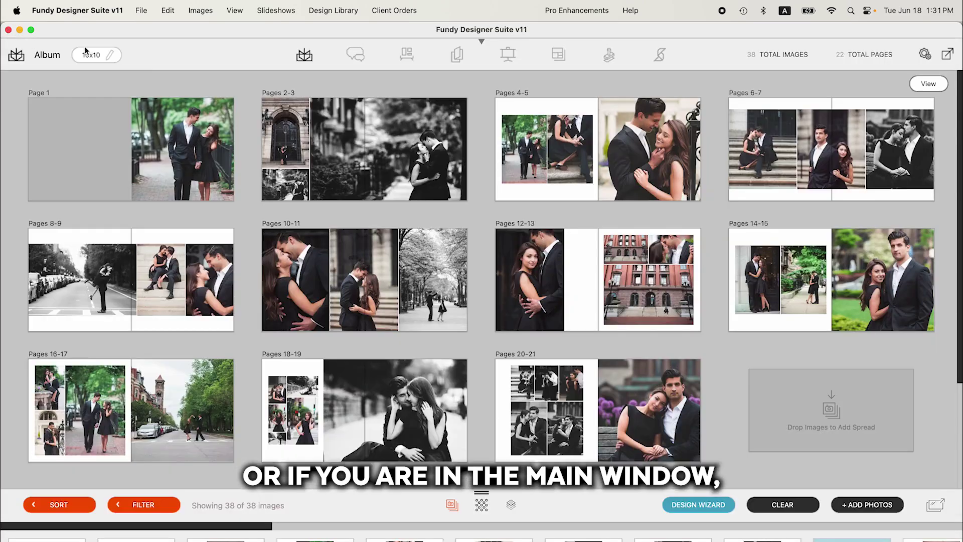
pyautogui.click(510, 56)
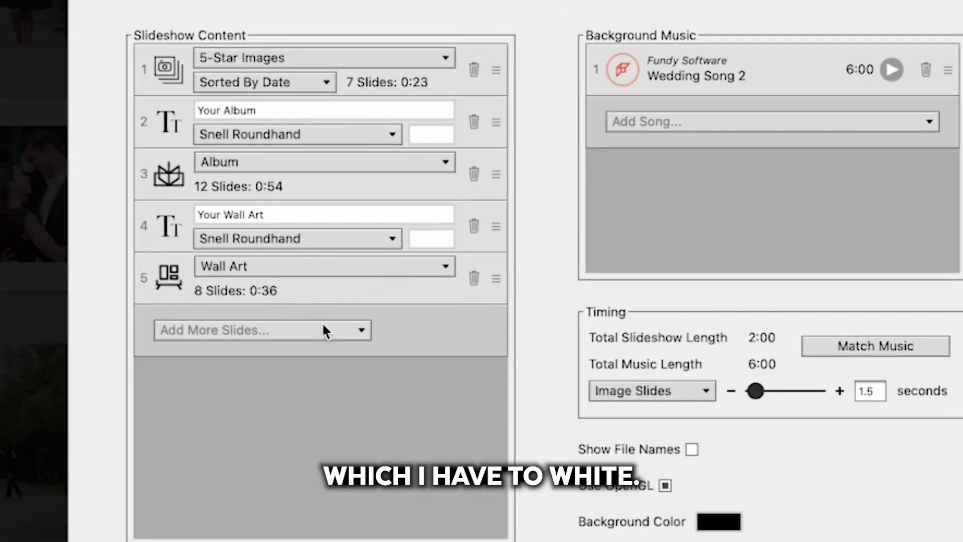
pyautogui.click(323, 332)
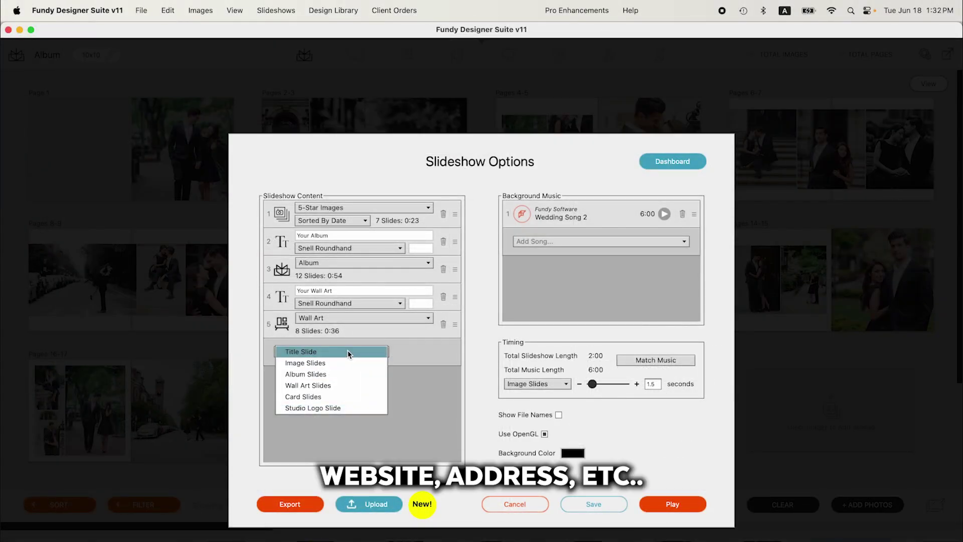
pyautogui.press('Escape')
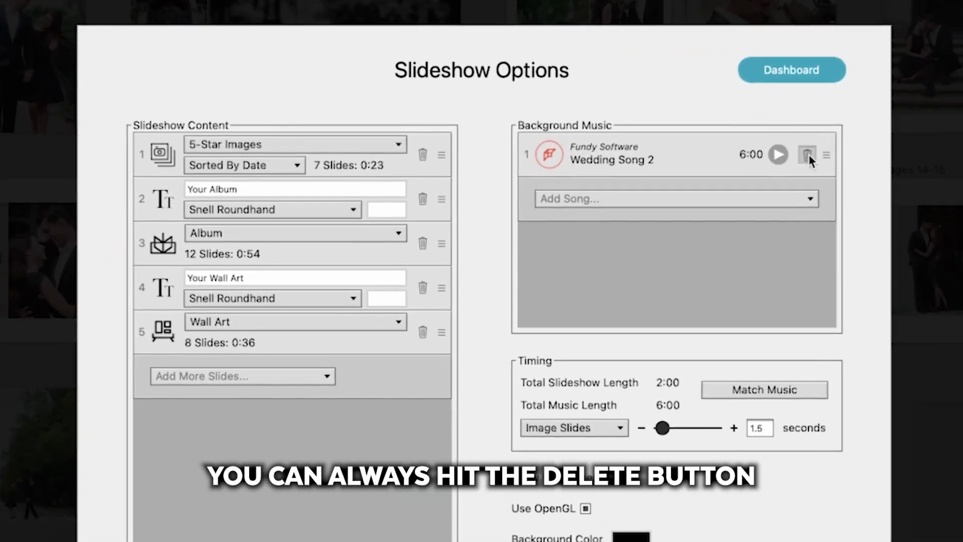
pyautogui.click(741, 186)
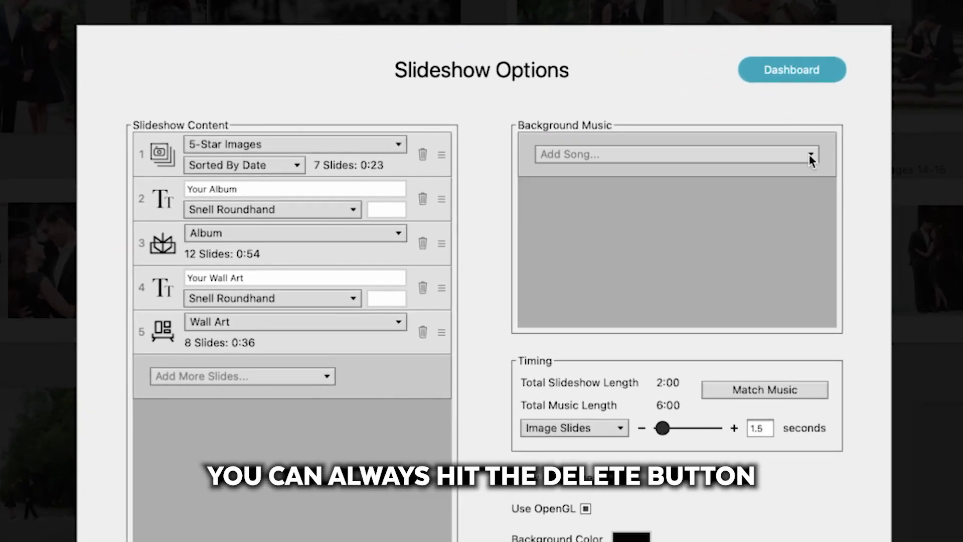
pyautogui.click(743, 188)
pyautogui.scroll(-10, 739, 196)
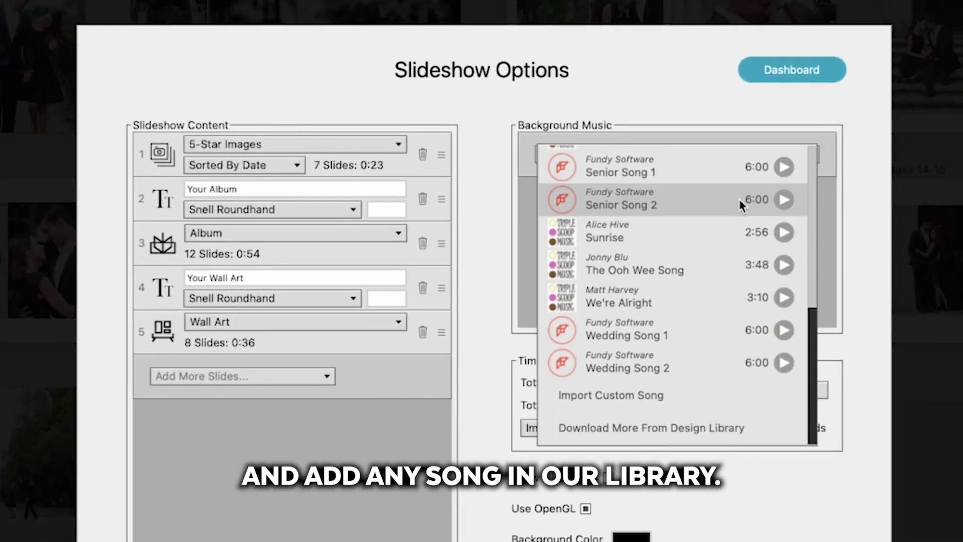
pyautogui.scroll(10, 739, 199)
pyautogui.scroll(-10, 740, 201)
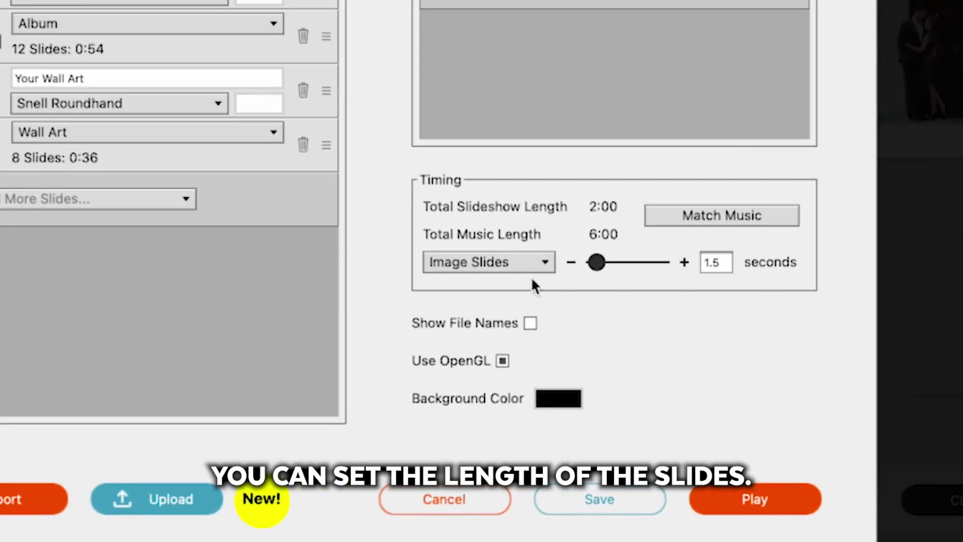
# Set Album Slides timing to 2.5 seconds per slide and save the slideshow settings
pyautogui.click(522, 263)
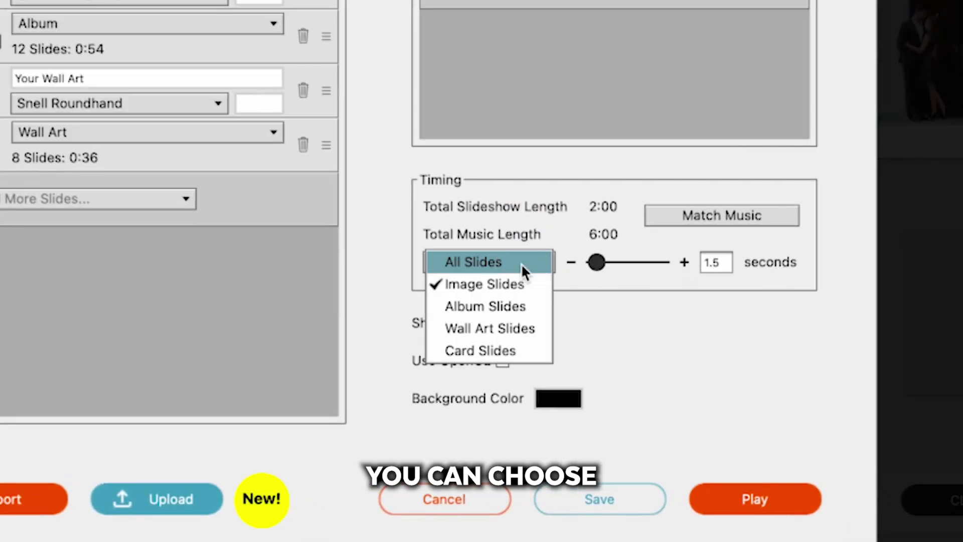
pyautogui.click(522, 305)
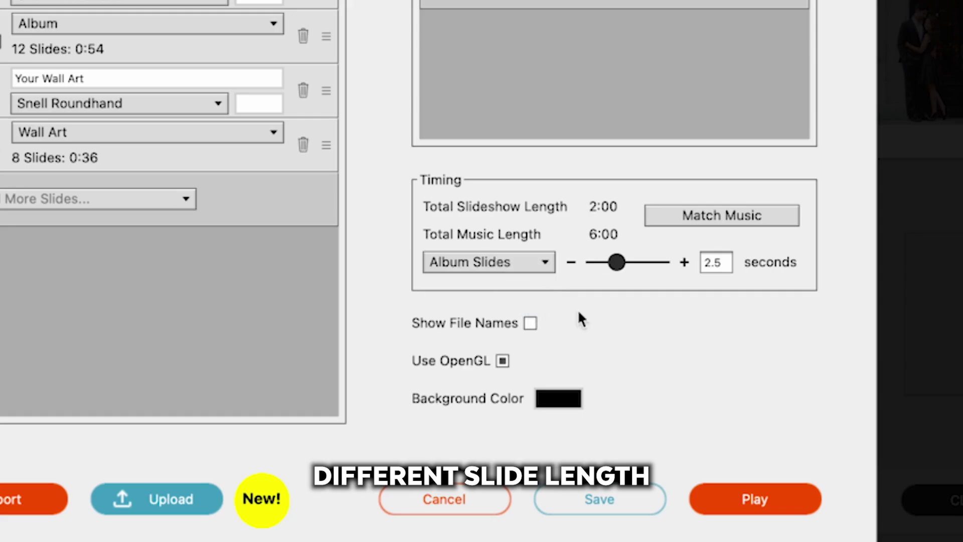
pyautogui.click(513, 258)
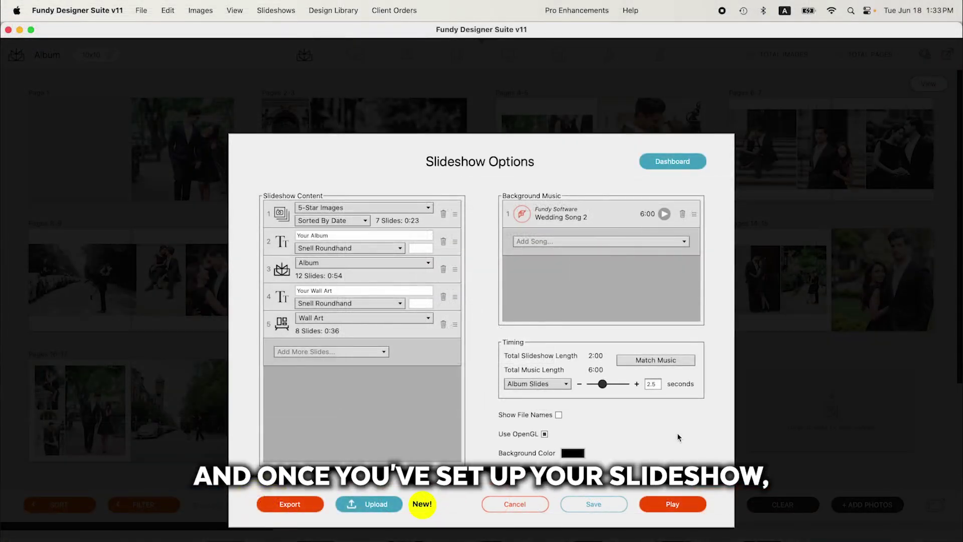
pyautogui.click(603, 501)
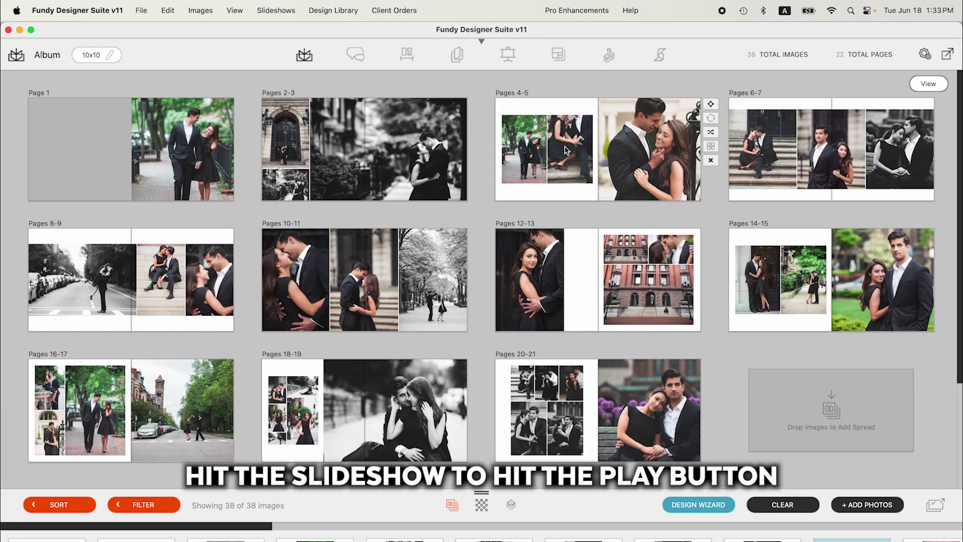
# Play the album slideshow full screen from Slideshow Options
pyautogui.click(507, 48)
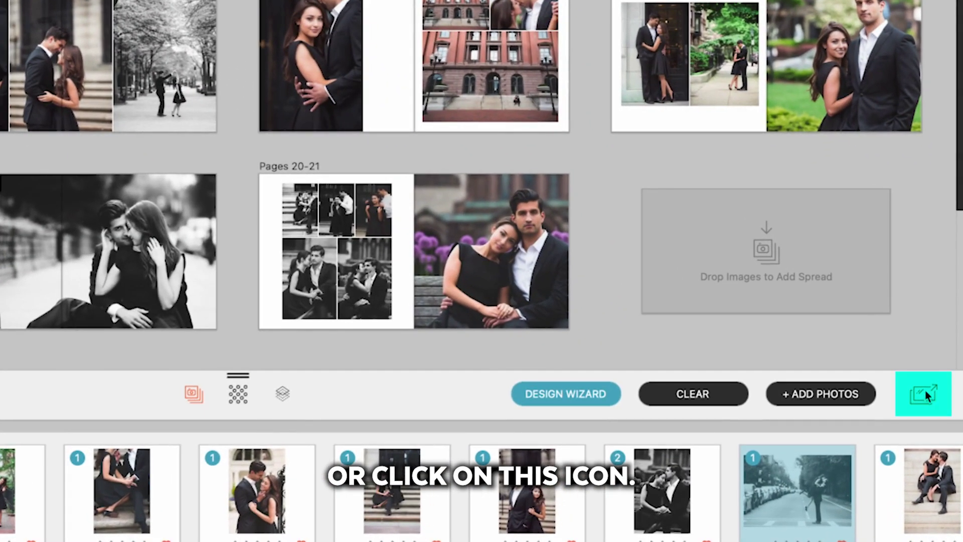
# Enlarge the photo, switch to side-by-side compare, and add the street, arched-gate and other thumbnails
pyautogui.click(927, 379)
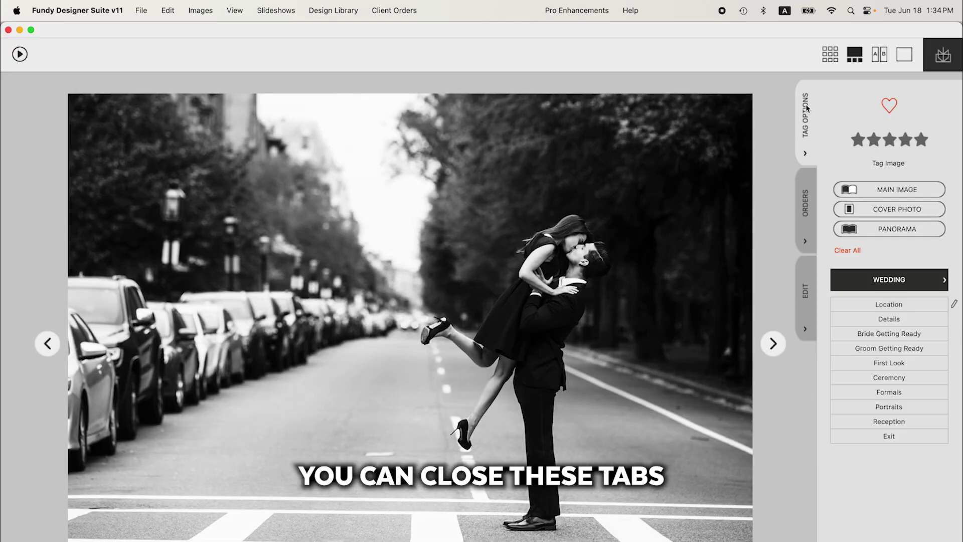
pyautogui.click(807, 108)
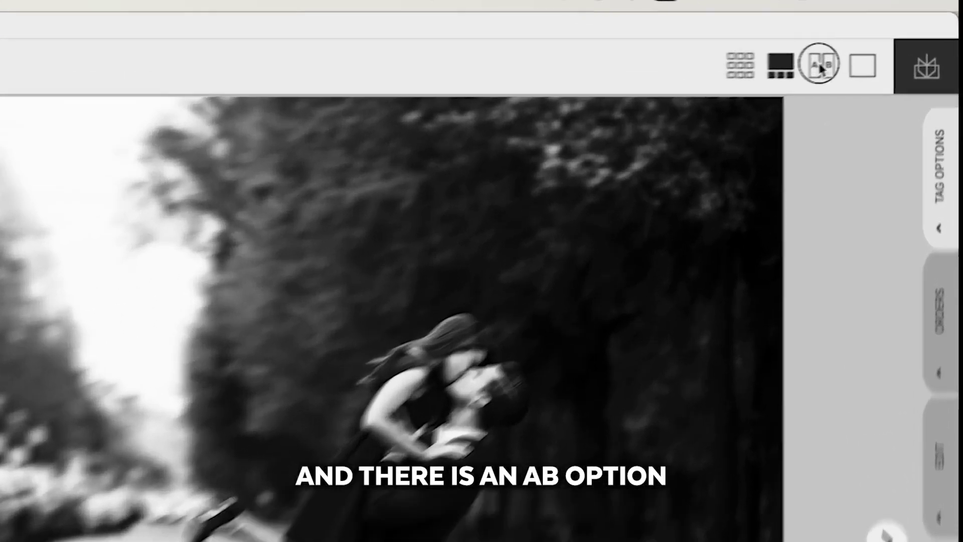
pyautogui.click(880, 54)
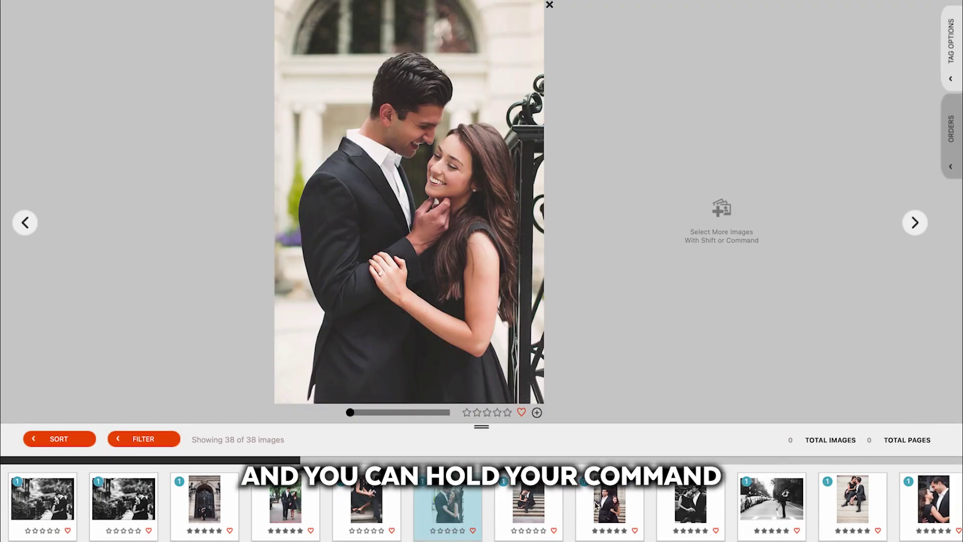
pyautogui.keyDown('super'); pyautogui.click(618, 508); pyautogui.keyUp('super')
pyautogui.keyDown('super'); pyautogui.click(752, 505); pyautogui.keyUp('super')
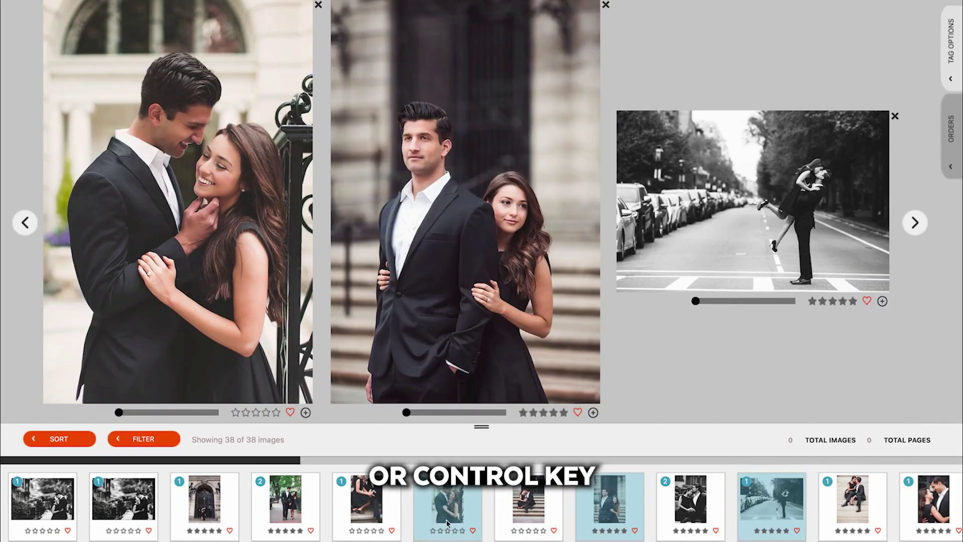
pyautogui.keyDown('super'); pyautogui.click(188, 512); pyautogui.keyUp('super')
pyautogui.keyDown('super'); pyautogui.click(126, 505); pyautogui.keyUp('super')
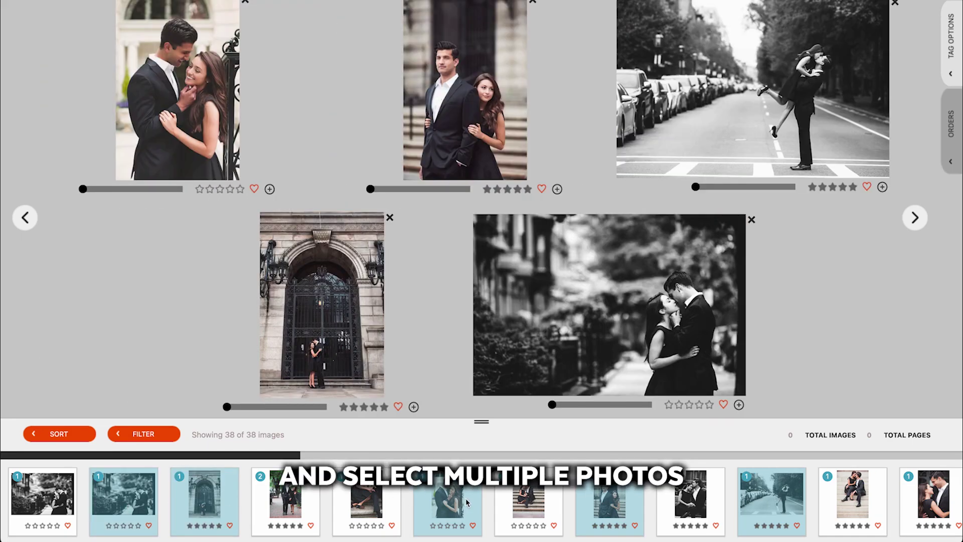
pyautogui.keyDown('super'); pyautogui.click(691, 502); pyautogui.keyUp('super')
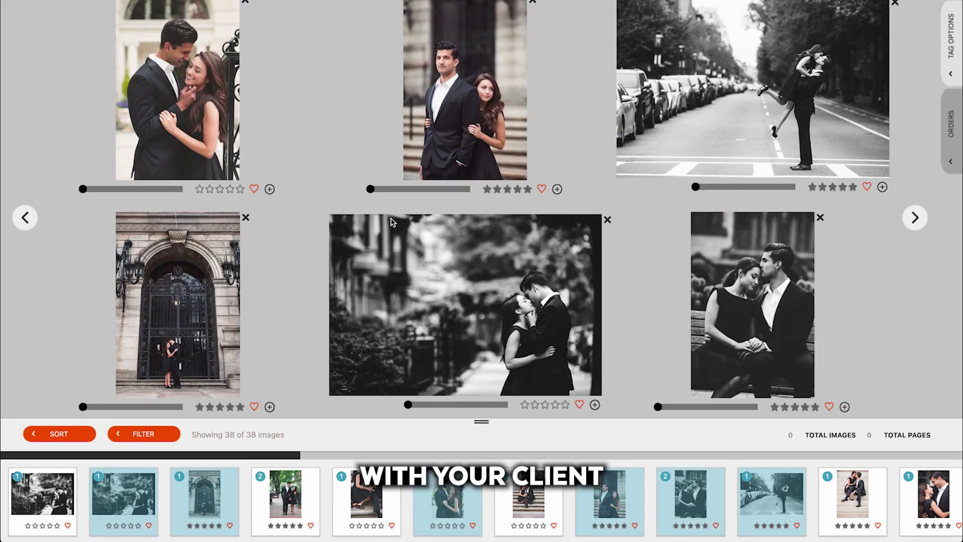
# Remove the iron-gate, standing-couple and remaining extra photos, keeping only street kiss and bench portrait
pyautogui.click(245, 2)
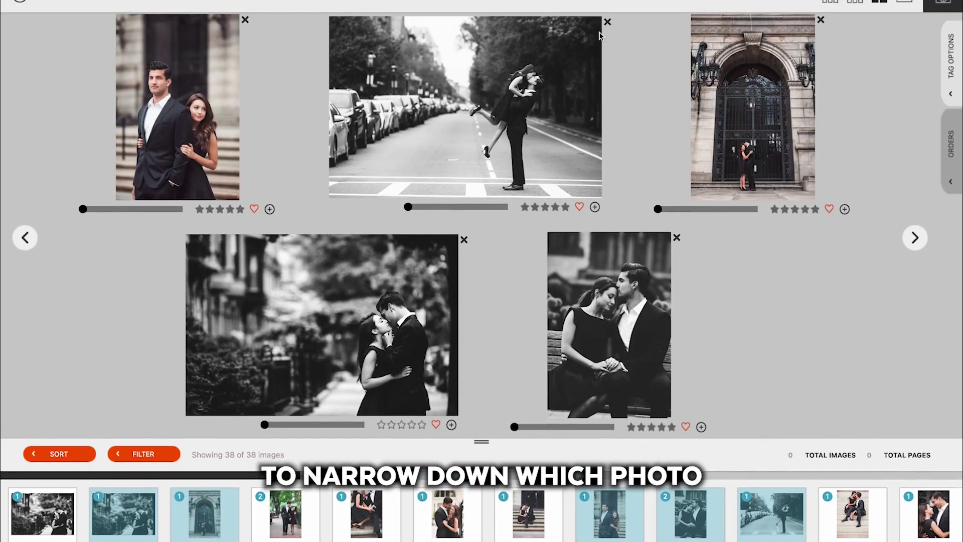
pyautogui.click(821, 21)
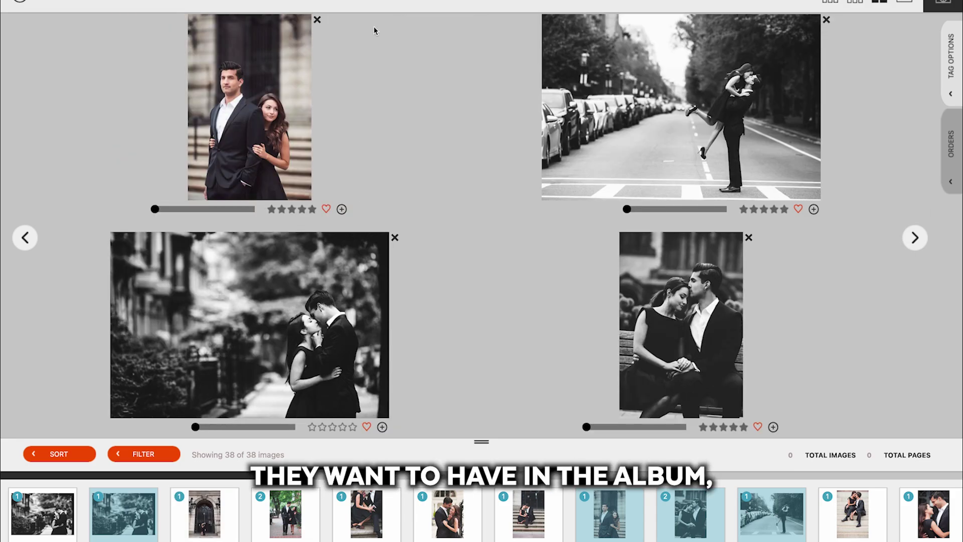
pyautogui.click(318, 19)
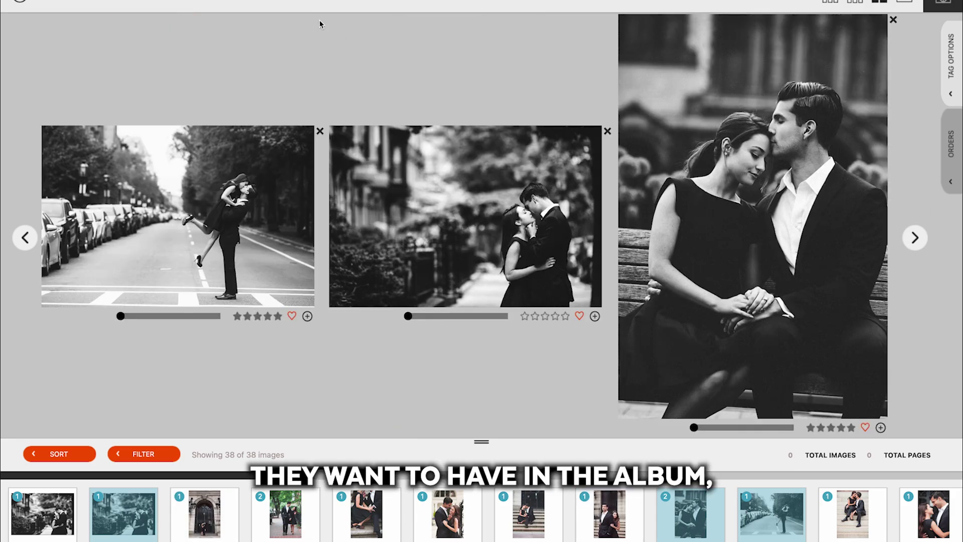
pyautogui.click(607, 131)
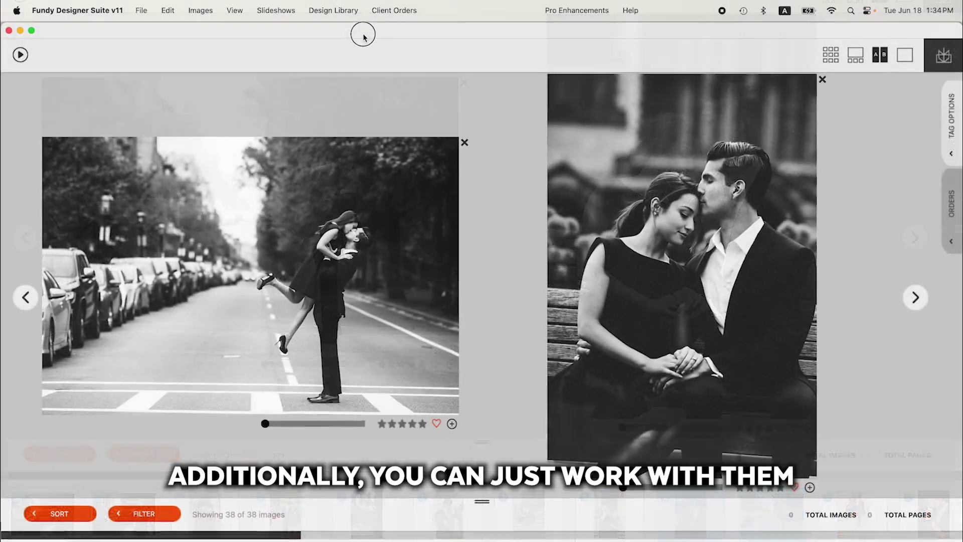
# Shift the comparison window aside, select the Pages 8-9 spread, then bring the comparison back full screen
pyautogui.moveTo(361, 31); pyautogui.dragTo(379, 354)
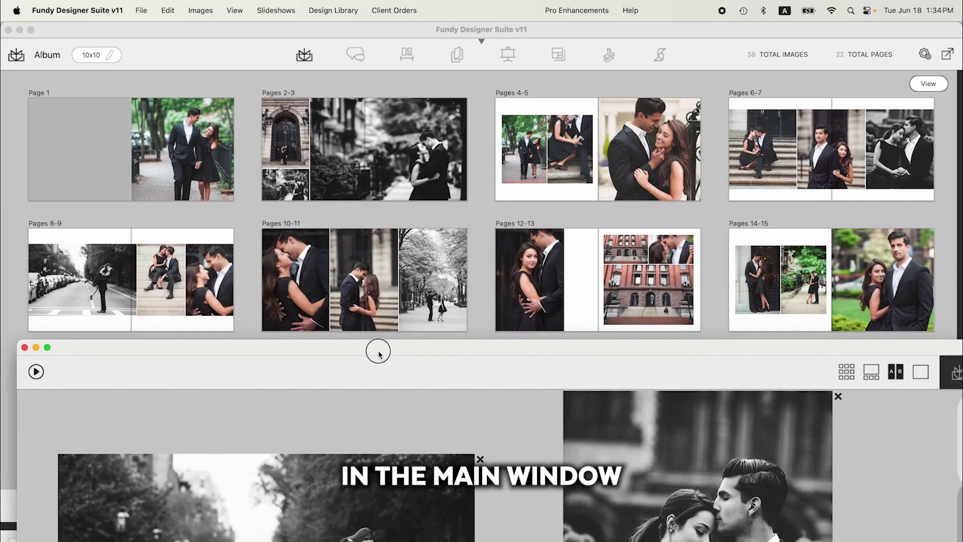
pyautogui.moveTo(378, 354); pyautogui.dragTo(311, 34)
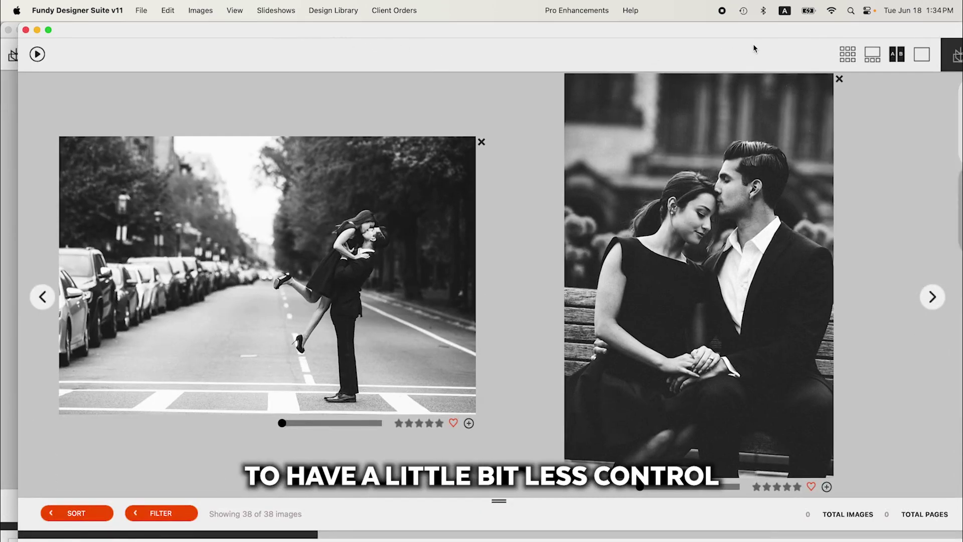
pyautogui.moveTo(568, 33); pyautogui.dragTo(758, 31)
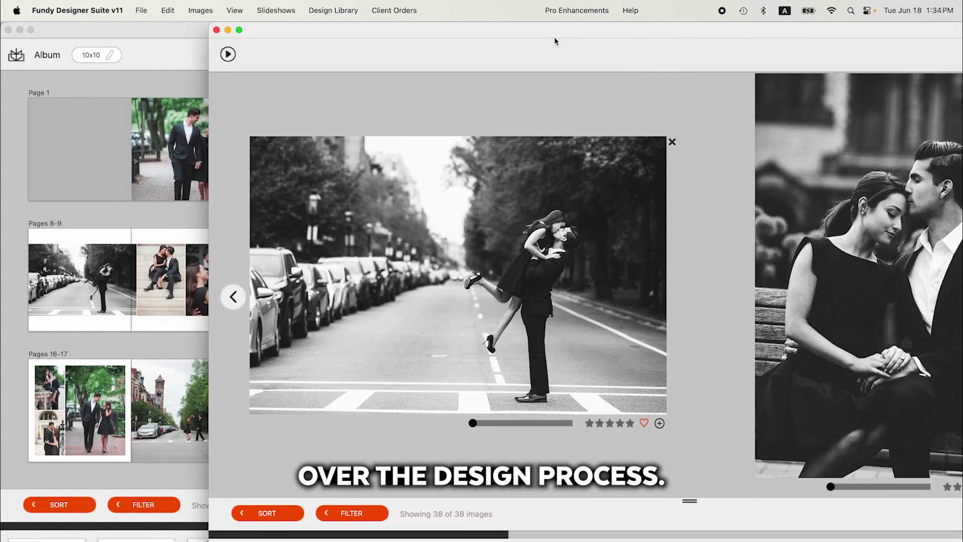
pyautogui.click(144, 275)
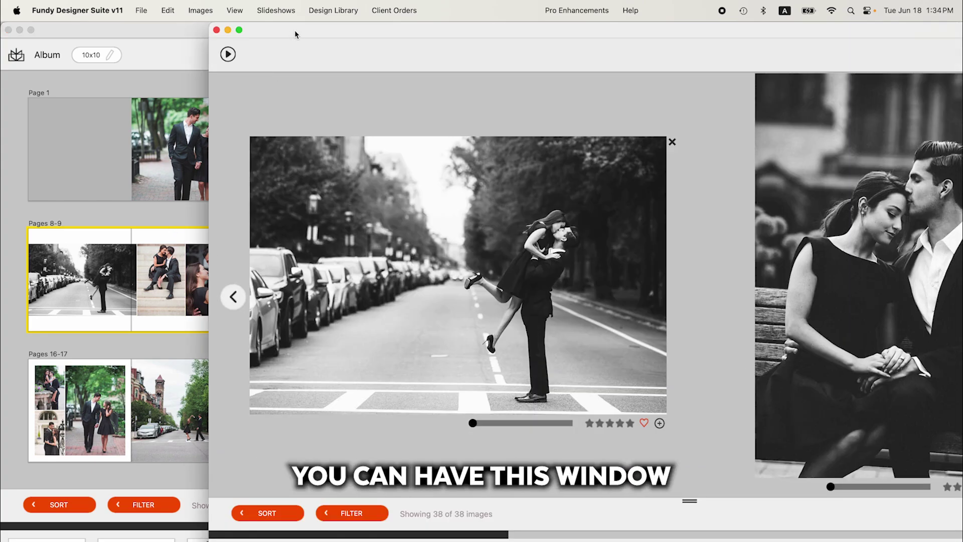
pyautogui.moveTo(294, 30); pyautogui.dragTo(100, 39)
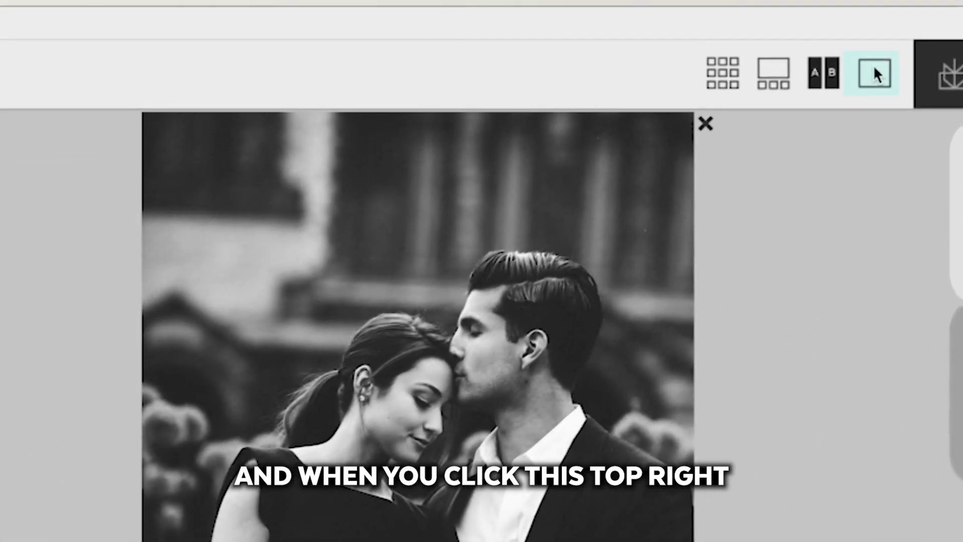
# Return to the album page grid and enlarge the Room 3 mockup from the Wall Art gallery
pyautogui.click(916, 57)
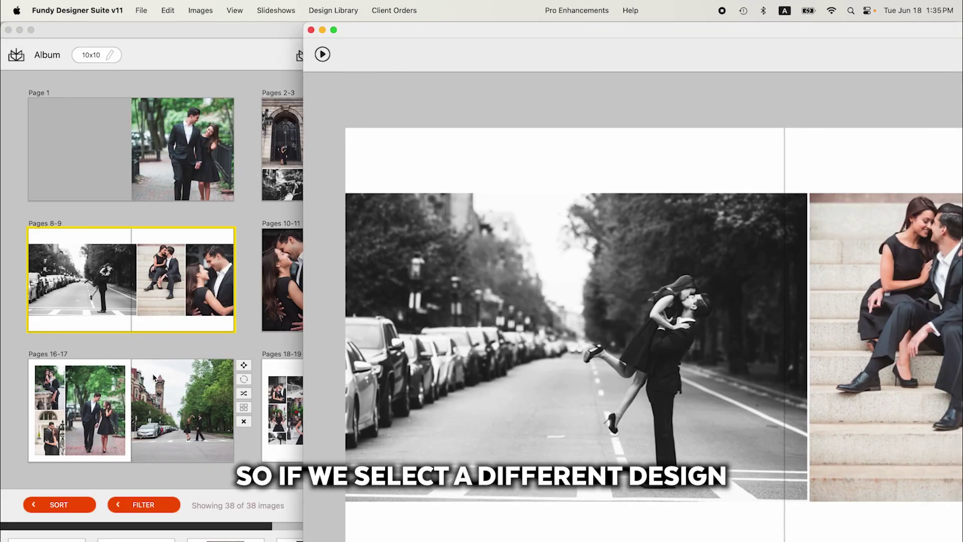
pyautogui.click(153, 396)
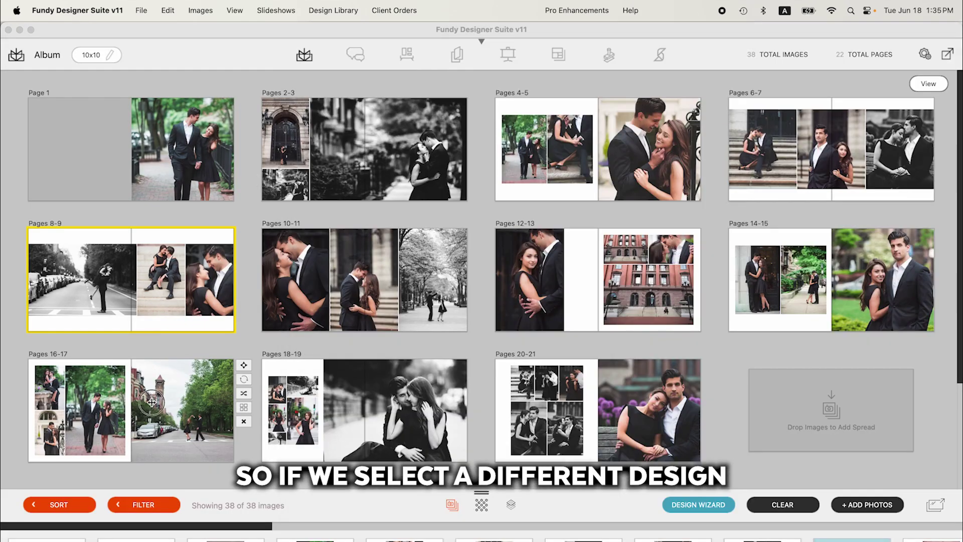
pyautogui.click(407, 53)
pyautogui.click(354, 158)
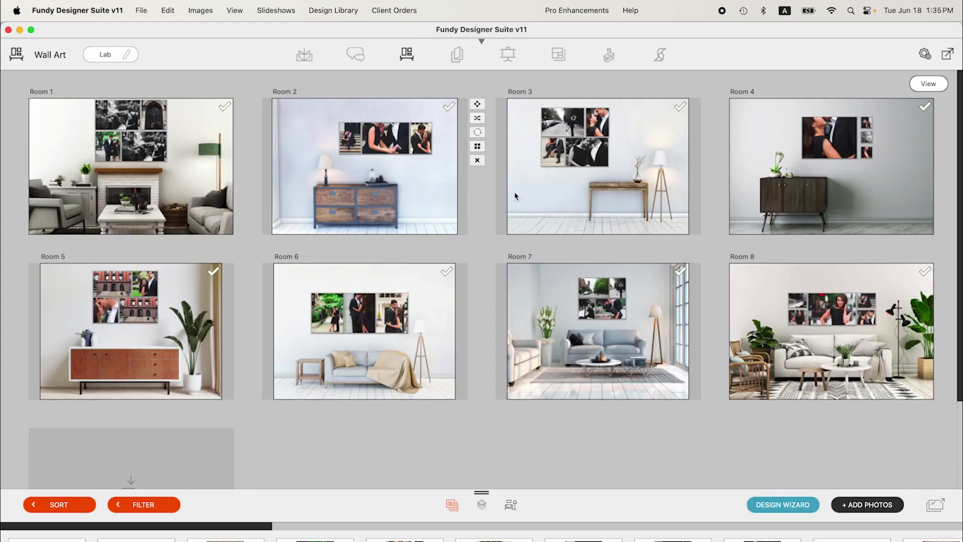
pyautogui.doubleClick(534, 185)
pyautogui.moveTo(655, 28); pyautogui.dragTo(343, 20)
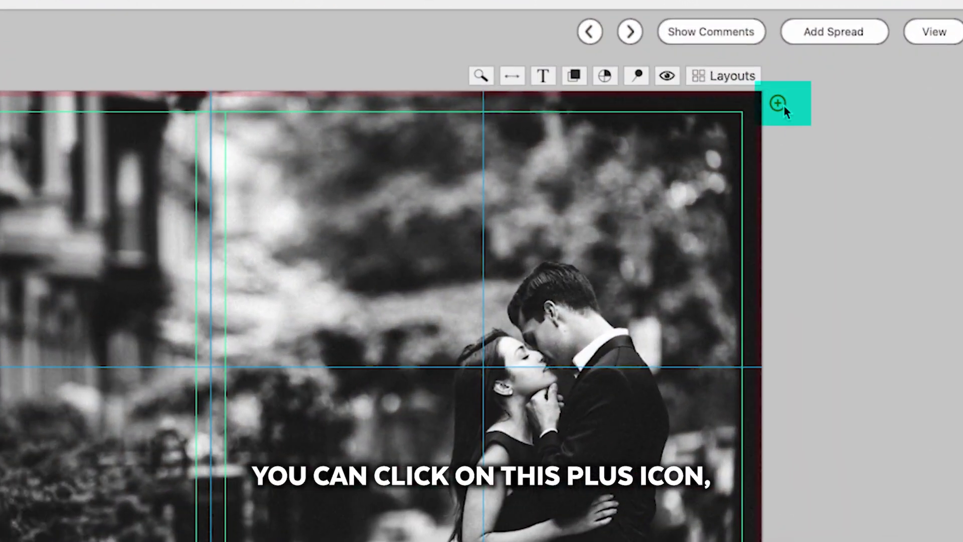
# Add the Album design to the order with Engagement Album pricing, totalling $1200
pyautogui.click(790, 109)
pyautogui.click(559, 248)
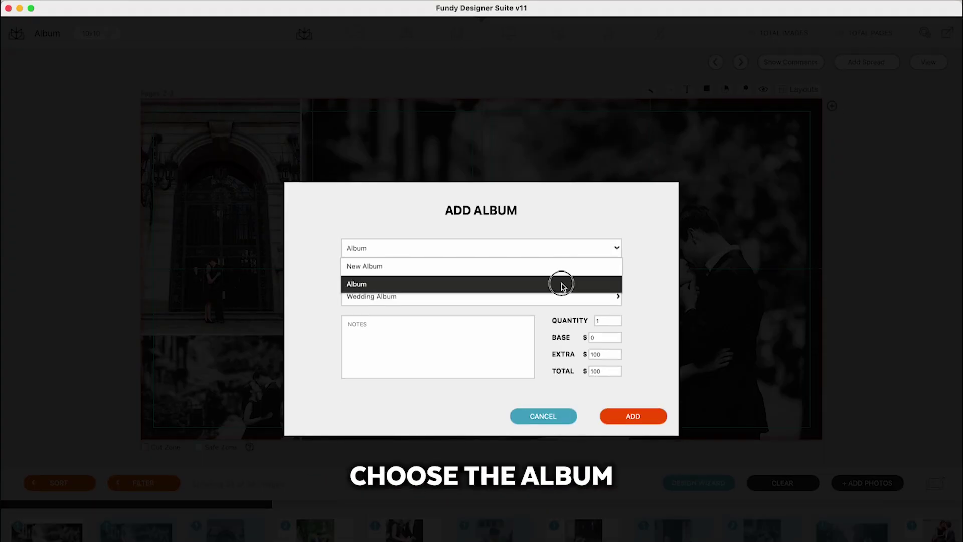
pyautogui.click(560, 284)
pyautogui.click(558, 300)
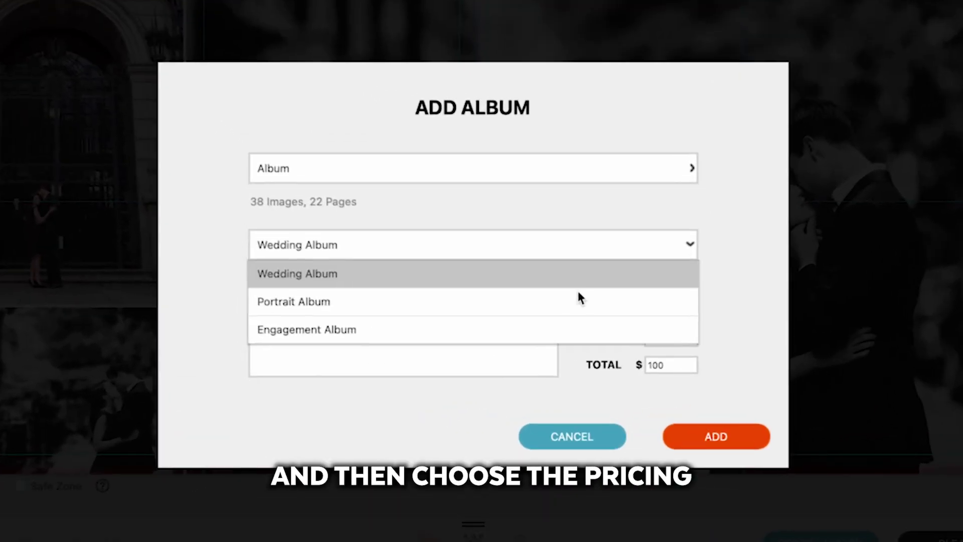
pyautogui.click(553, 344)
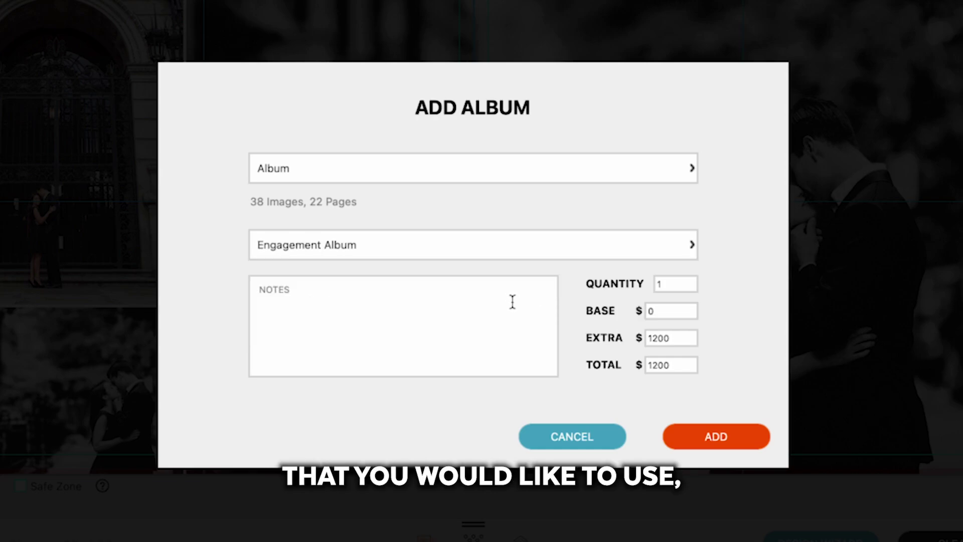
pyautogui.click(512, 250)
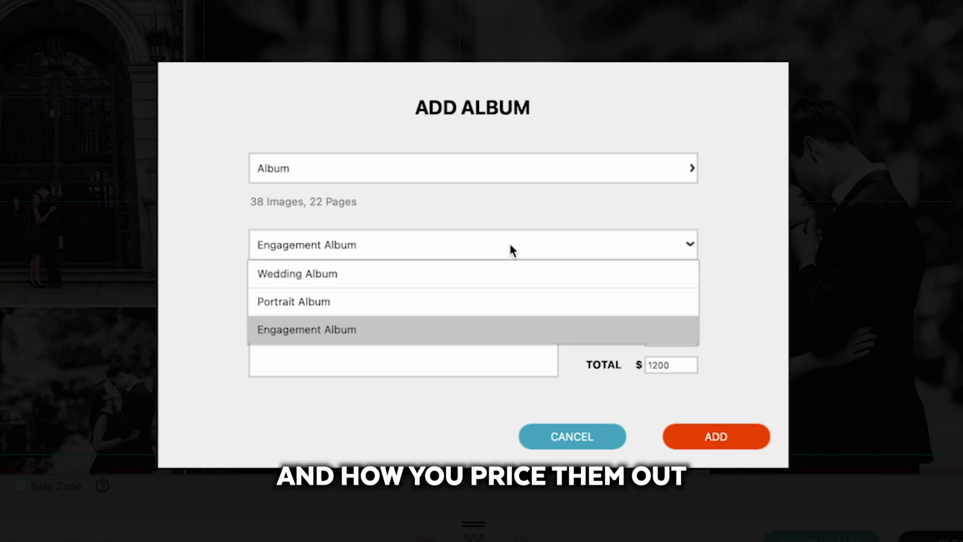
pyautogui.click(492, 330)
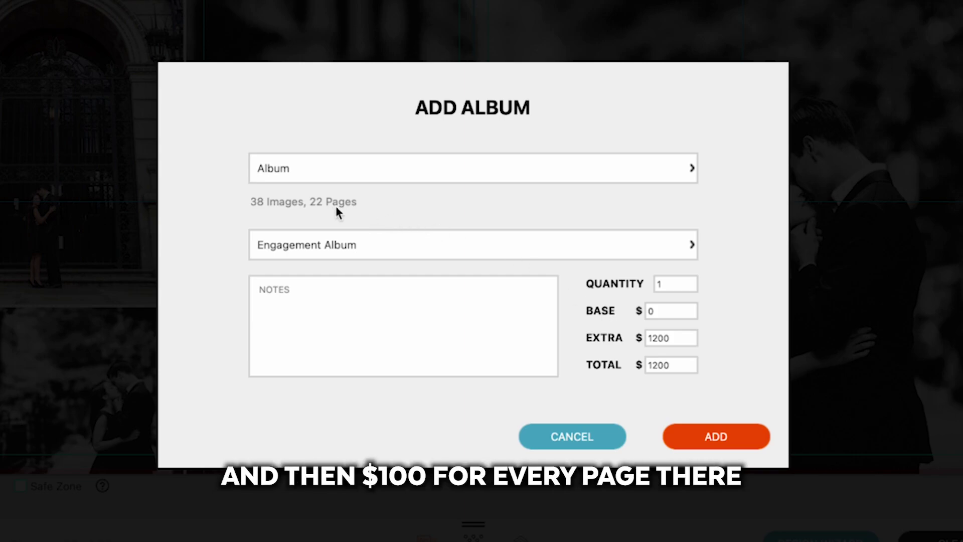
pyautogui.click(714, 437)
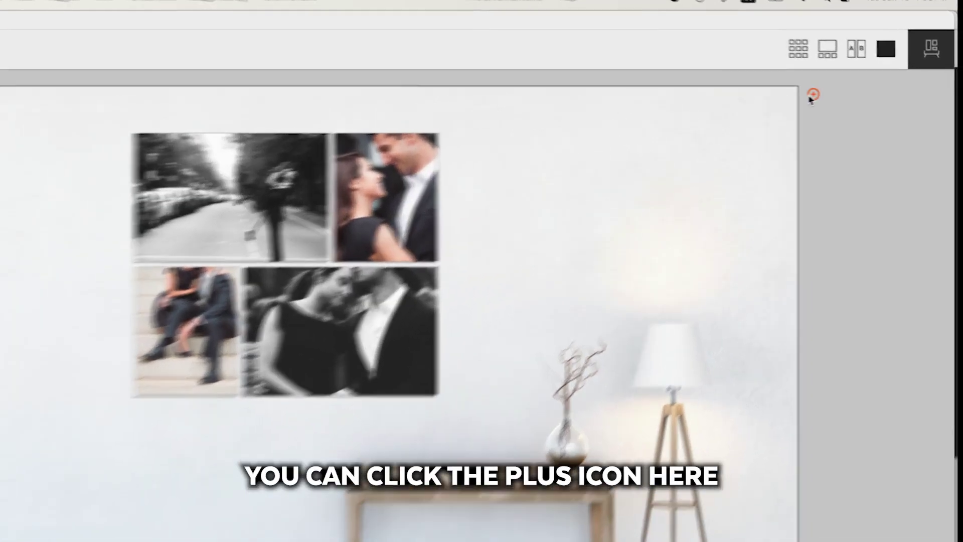
# Start adding the Room 3 wall art mockup to the client order
pyautogui.click(840, 93)
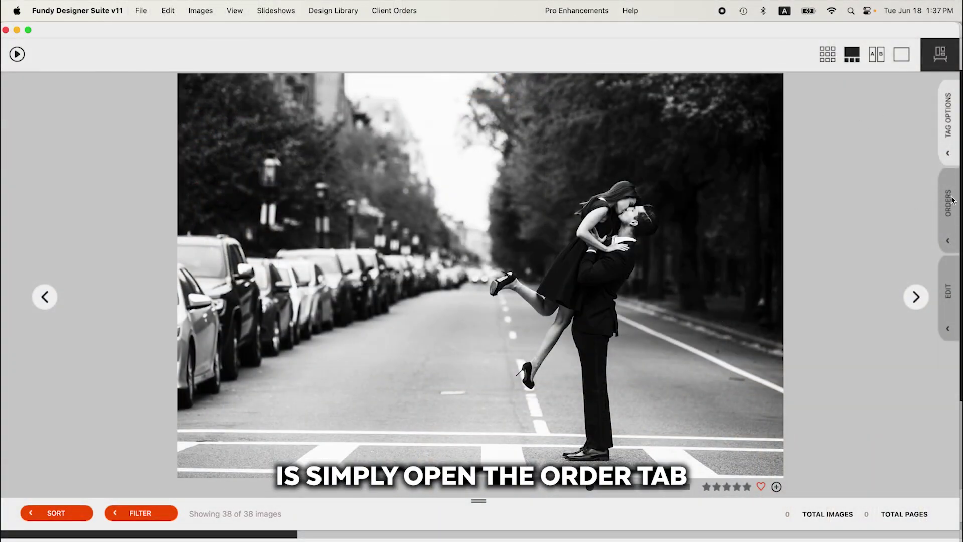
# Remove the duplicate album, duplicate Wall Art Room 3 and old 5x7" print from the order
pyautogui.click(953, 201)
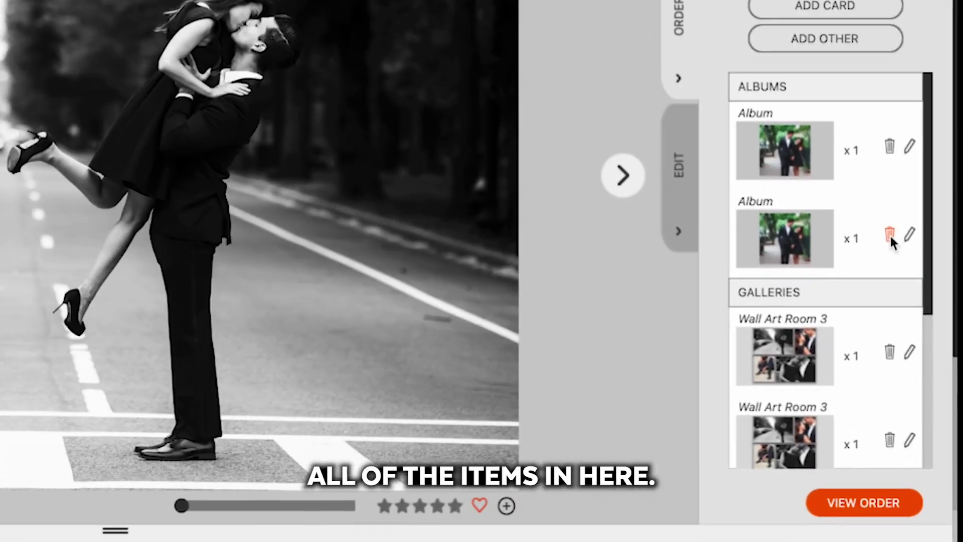
pyautogui.click(889, 233)
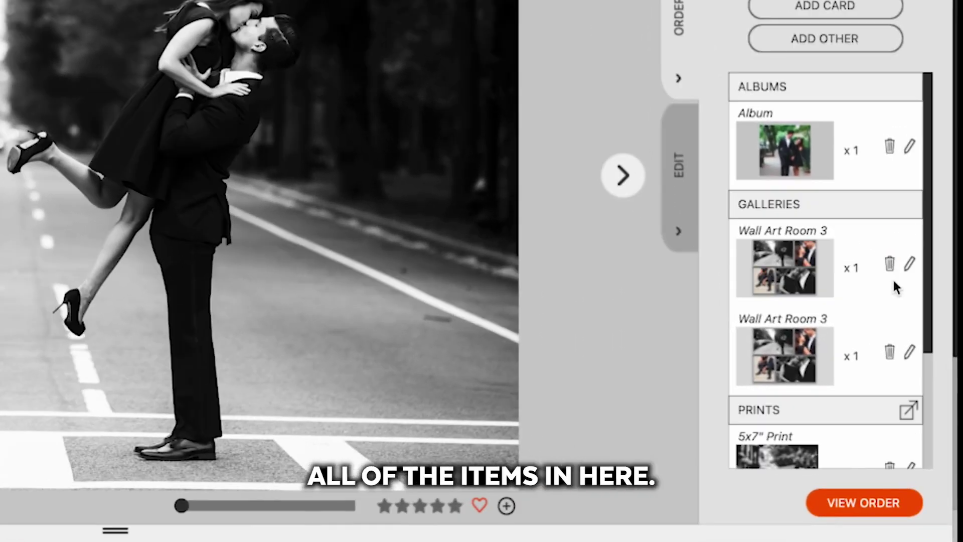
pyautogui.click(890, 351)
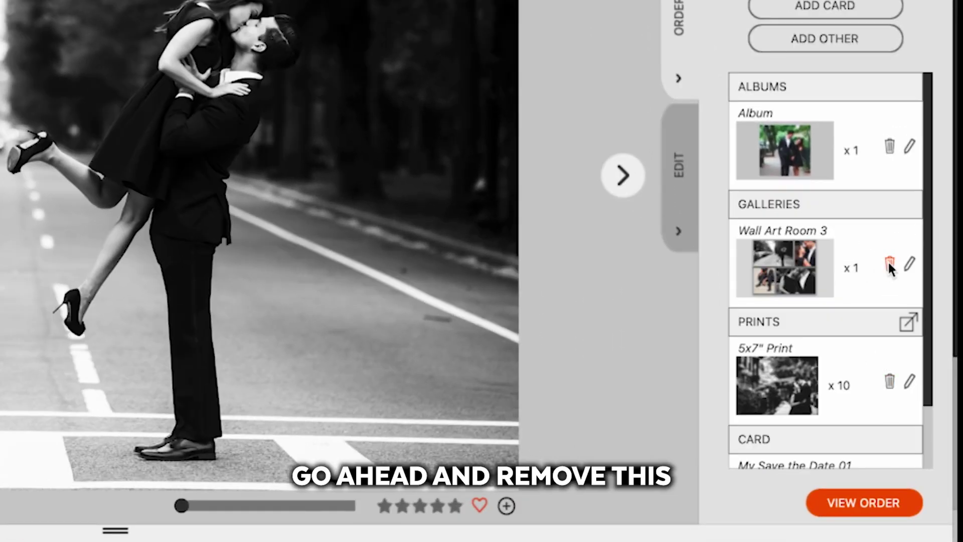
pyautogui.click(890, 382)
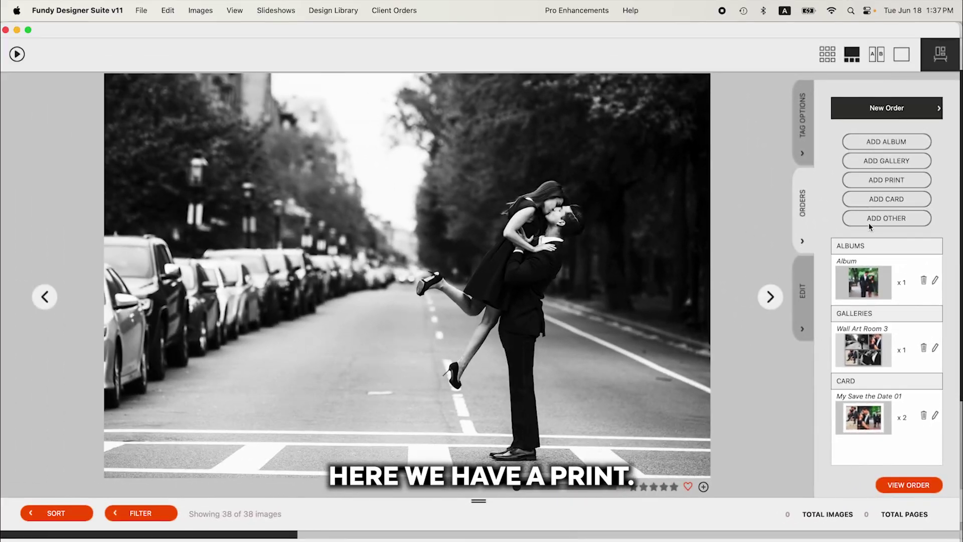
# Add a 5x7" print of the street-kiss photo with quantity 5
pyautogui.click(884, 180)
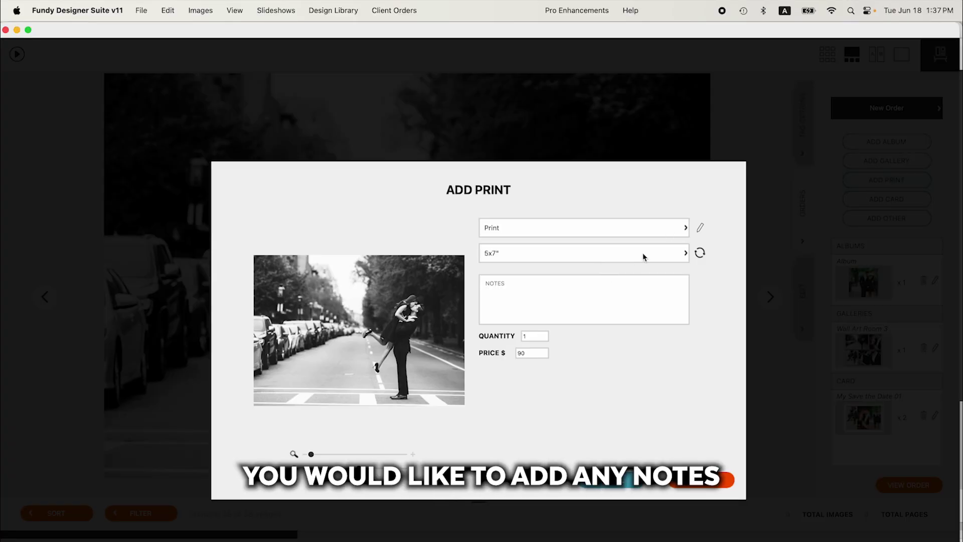
pyautogui.doubleClick(534, 336)
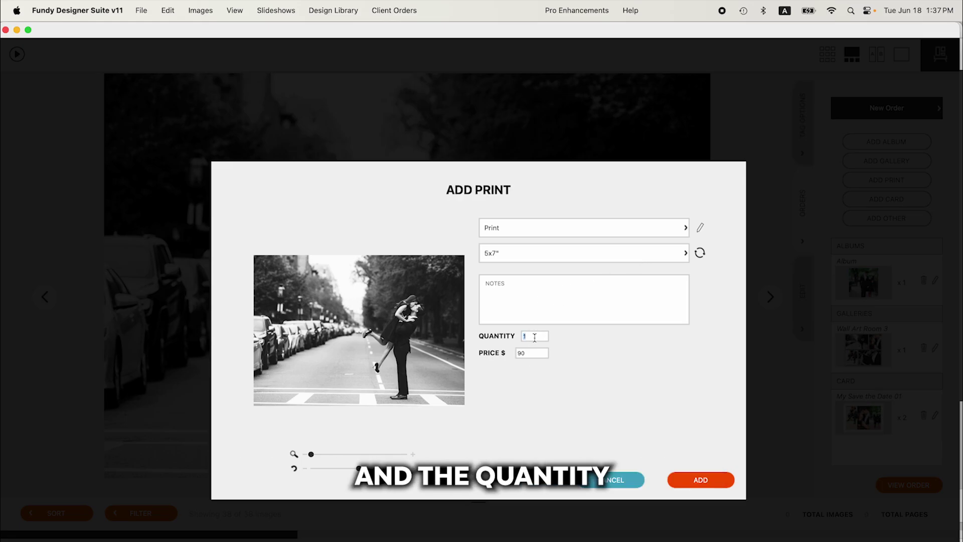
pyautogui.click(701, 479)
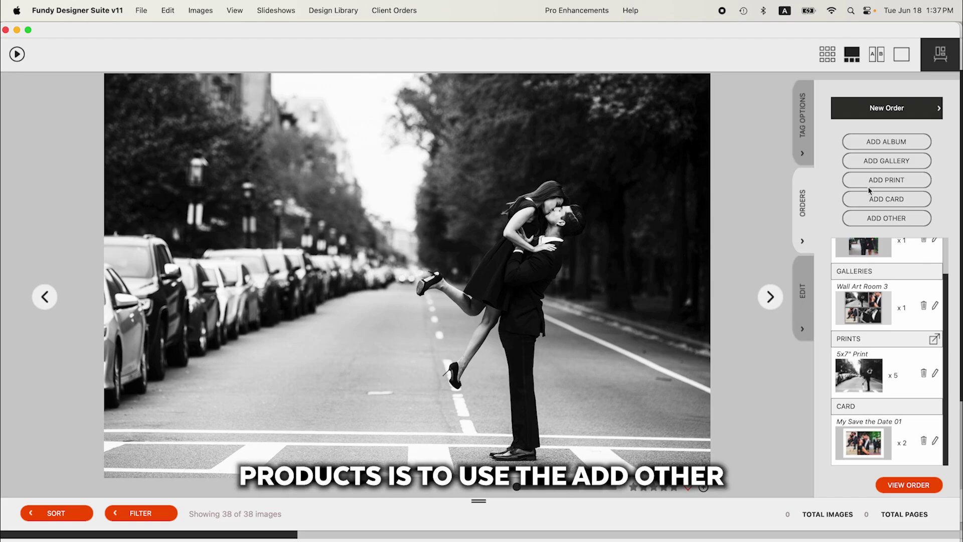
# Add a $2,000 Image Box product to the order under Other
pyautogui.click(876, 217)
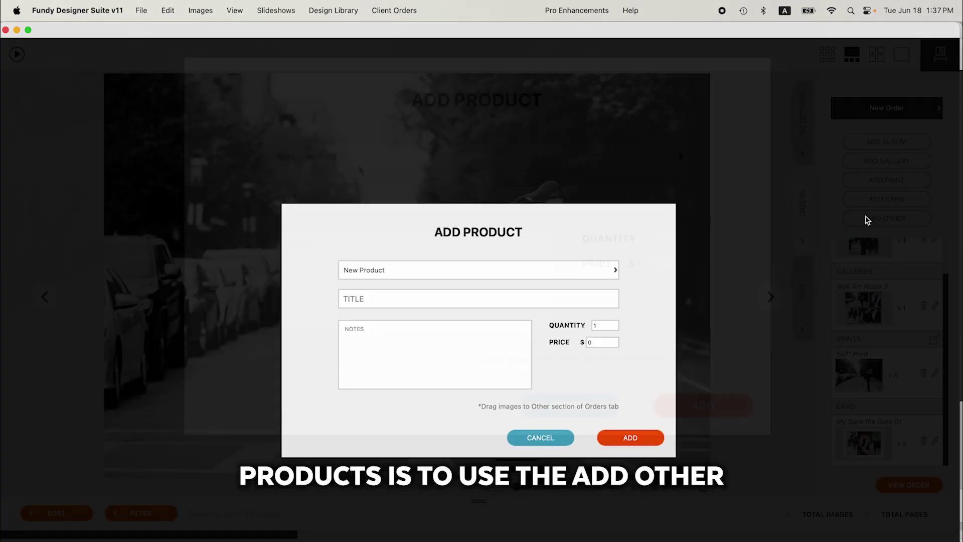
pyautogui.click(399, 271)
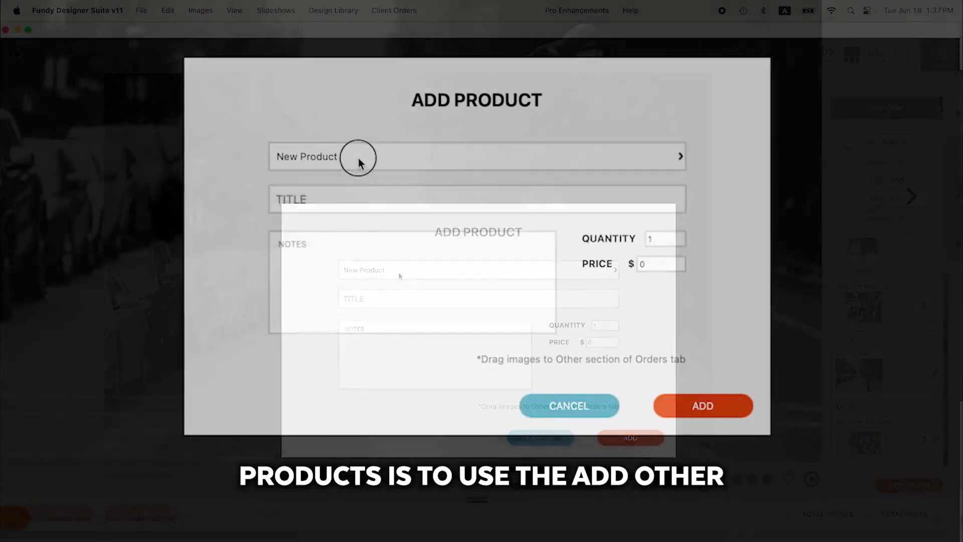
pyautogui.click(363, 214)
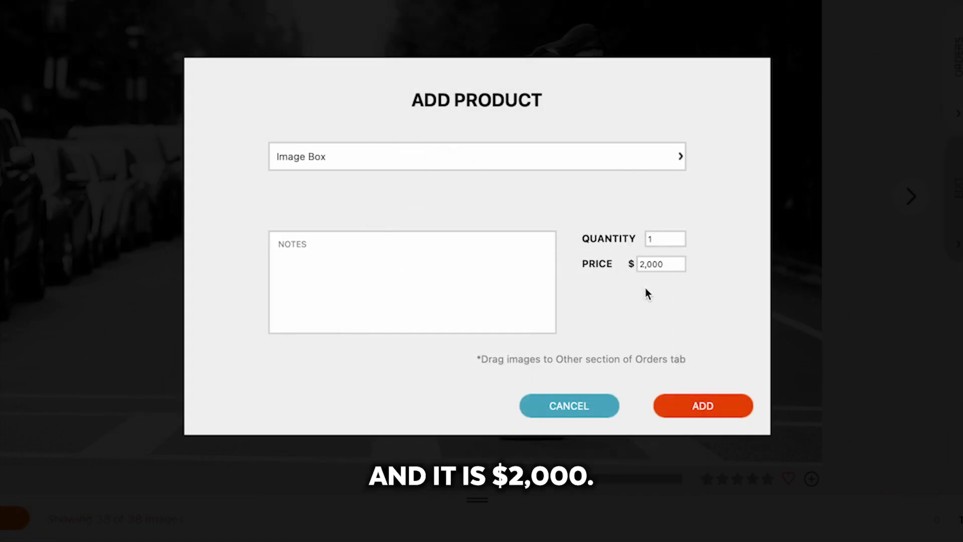
pyautogui.click(701, 402)
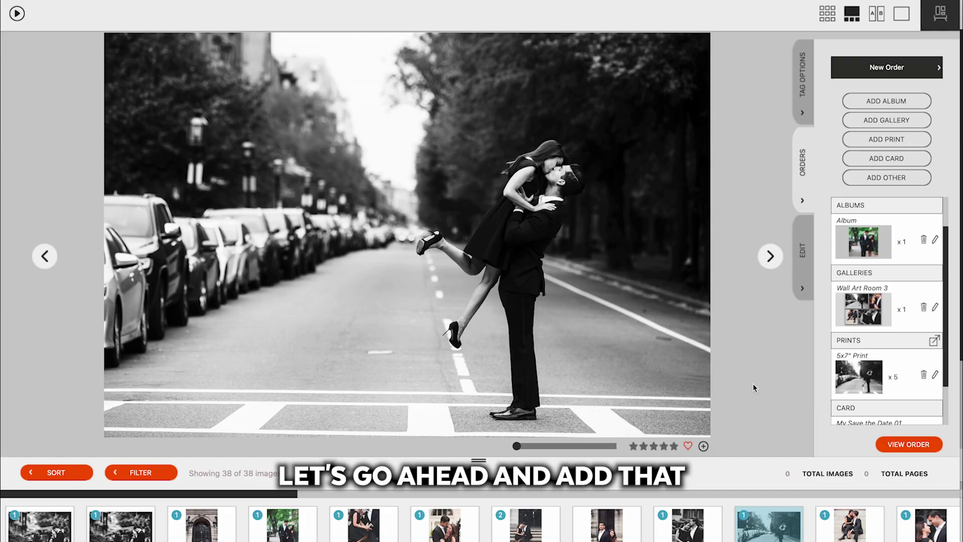
# Select a range of session photos in the filmstrip and drag them into the Image Box
pyautogui.scroll(-1, 851, 337)
pyautogui.scroll(-1, 851, 338)
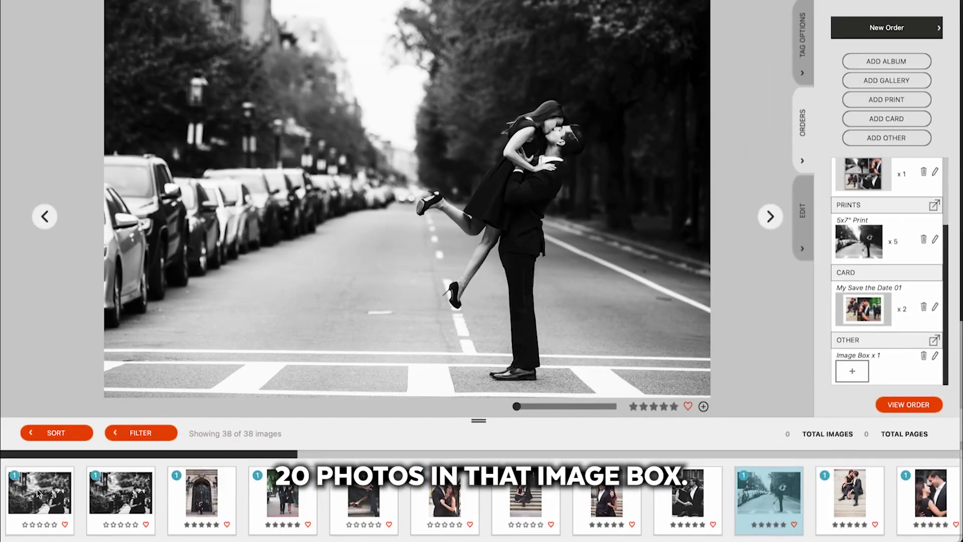
pyautogui.click(38, 494)
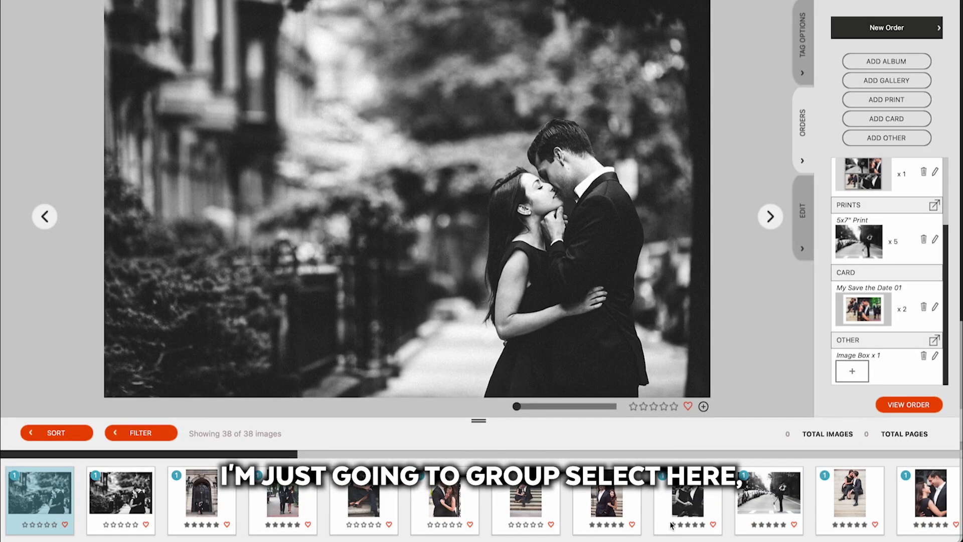
pyautogui.hscroll(5, 925, 497)
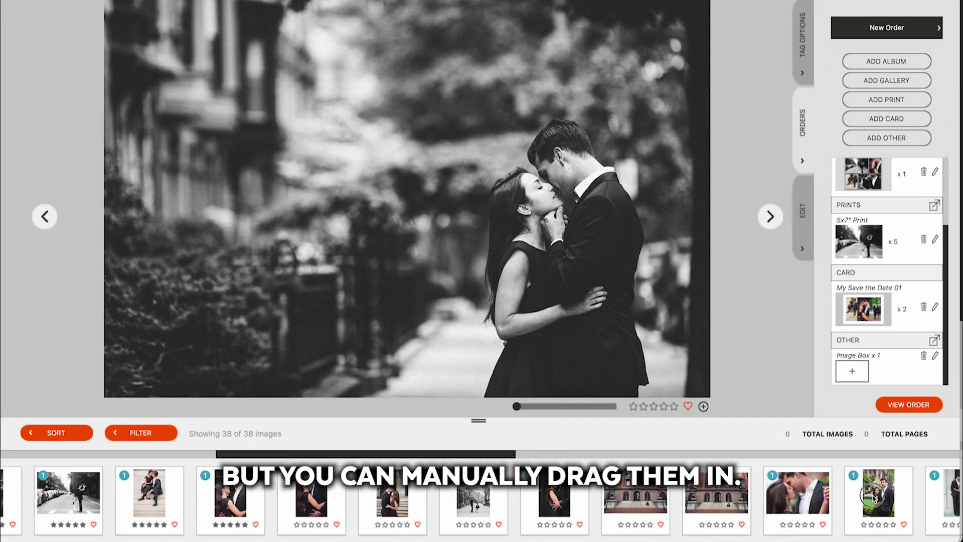
pyautogui.keyDown('shift'); pyautogui.click(859, 498); pyautogui.keyUp('shift')
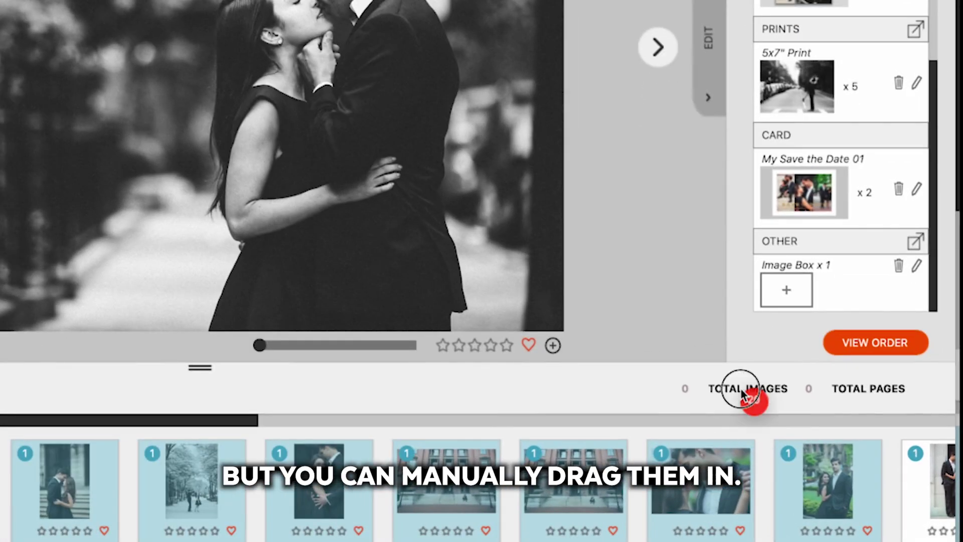
pyautogui.moveTo(743, 393); pyautogui.dragTo(784, 296)
pyautogui.scroll(-6, 784, 290)
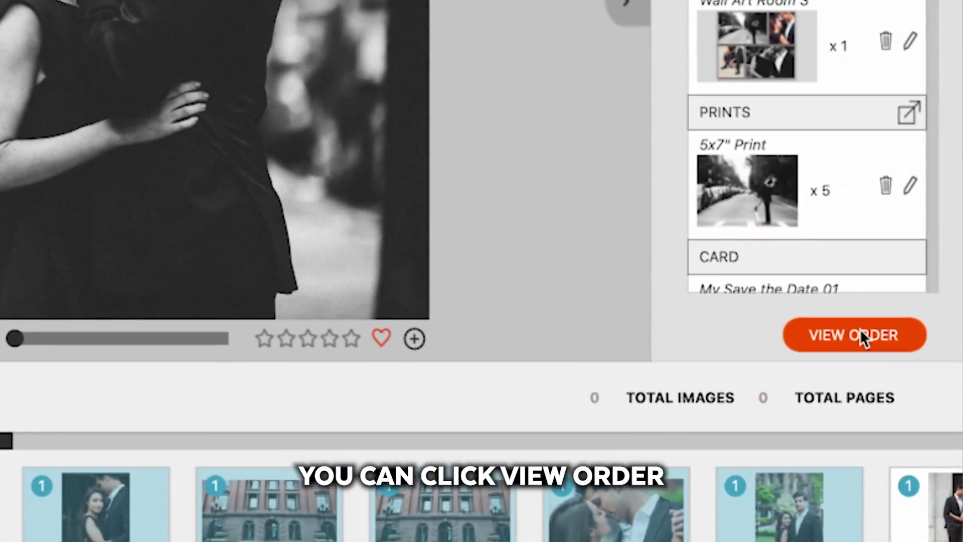
pyautogui.click(898, 443)
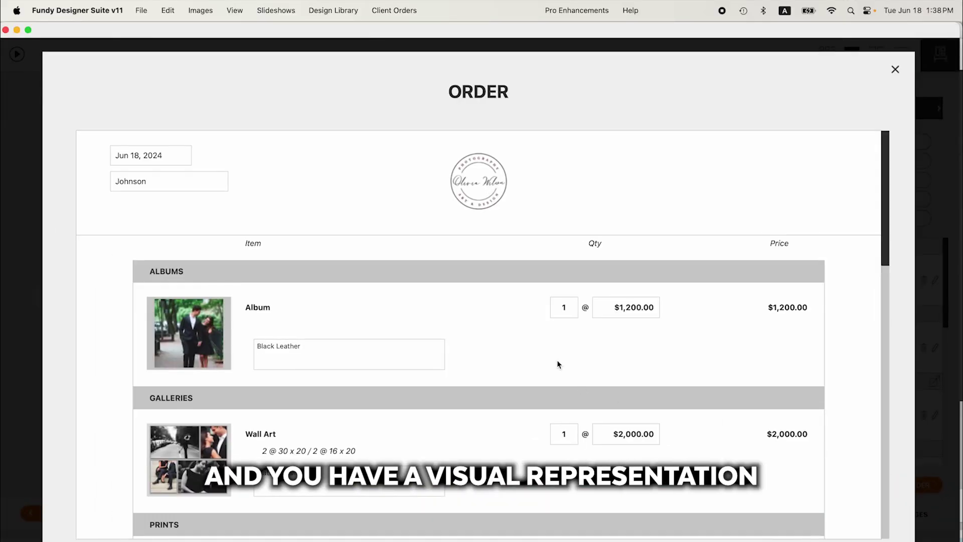
pyautogui.scroll(-5, 546, 354)
pyautogui.scroll(-8, 543, 357)
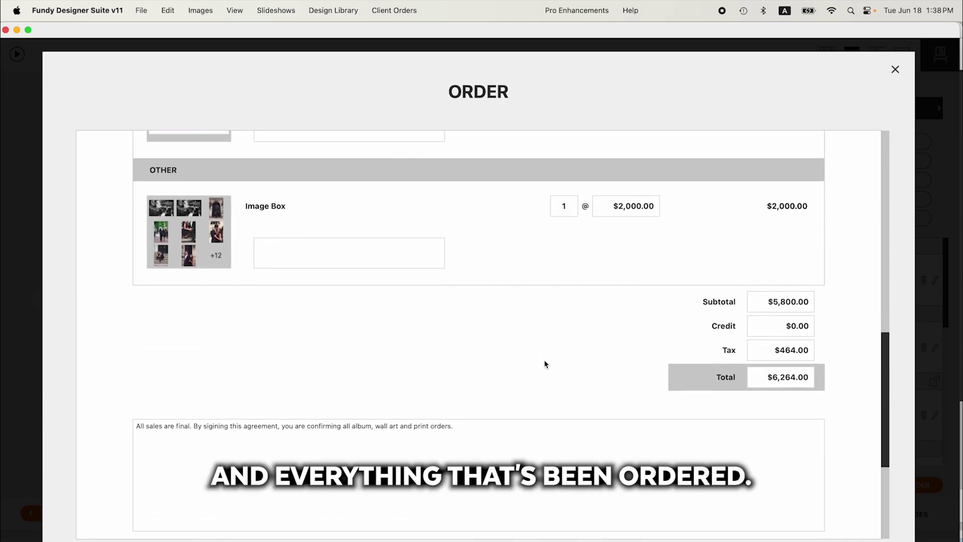
pyautogui.scroll(15, 544, 362)
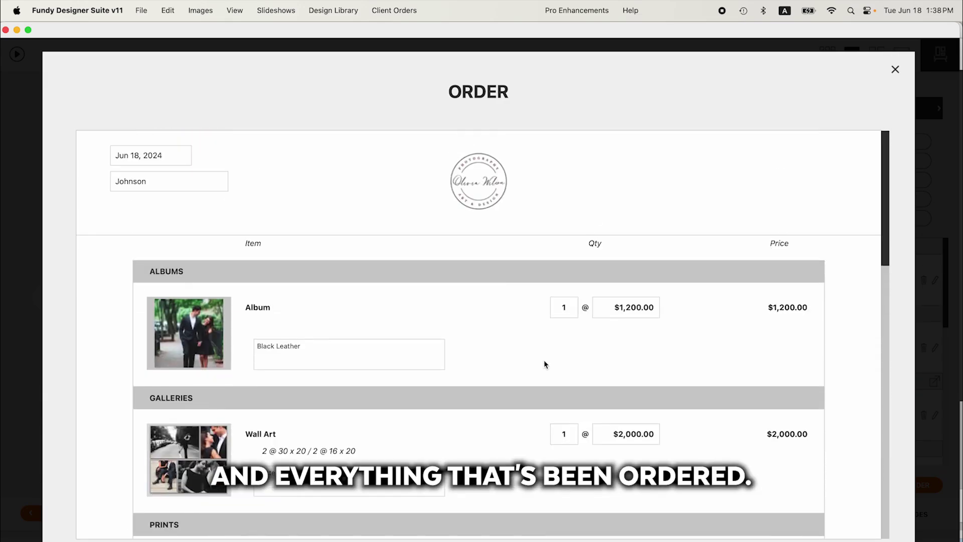
pyautogui.click(482, 187)
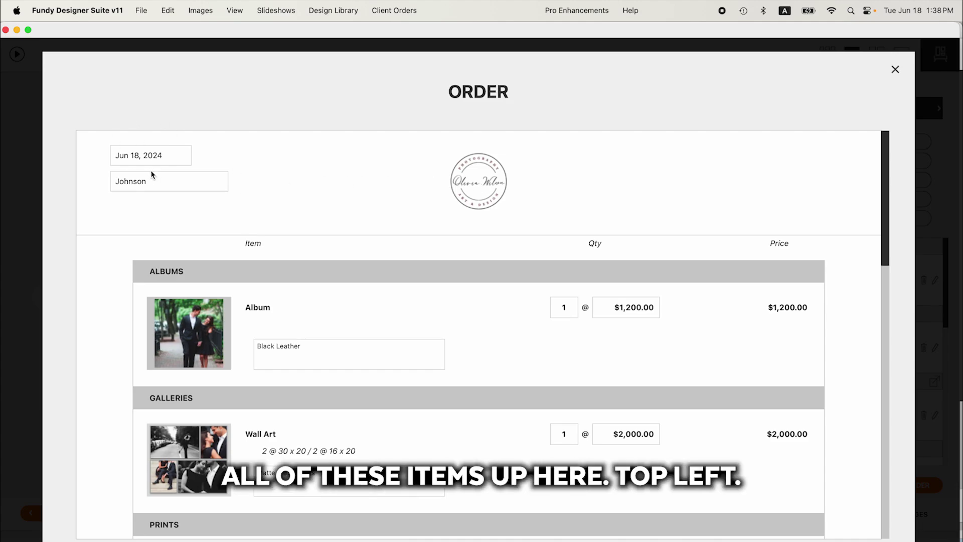
pyautogui.scroll(-15, 153, 174)
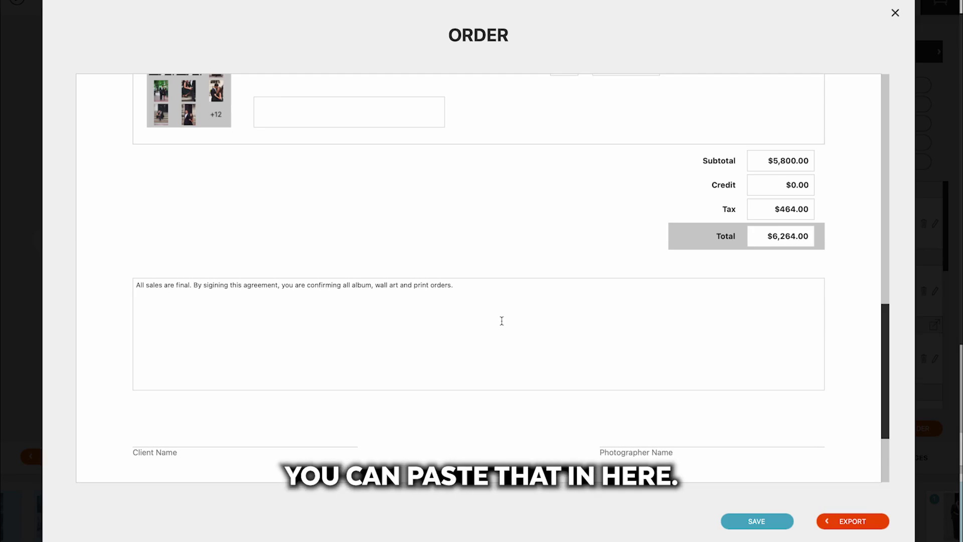
pyautogui.scroll(-3, 501, 321)
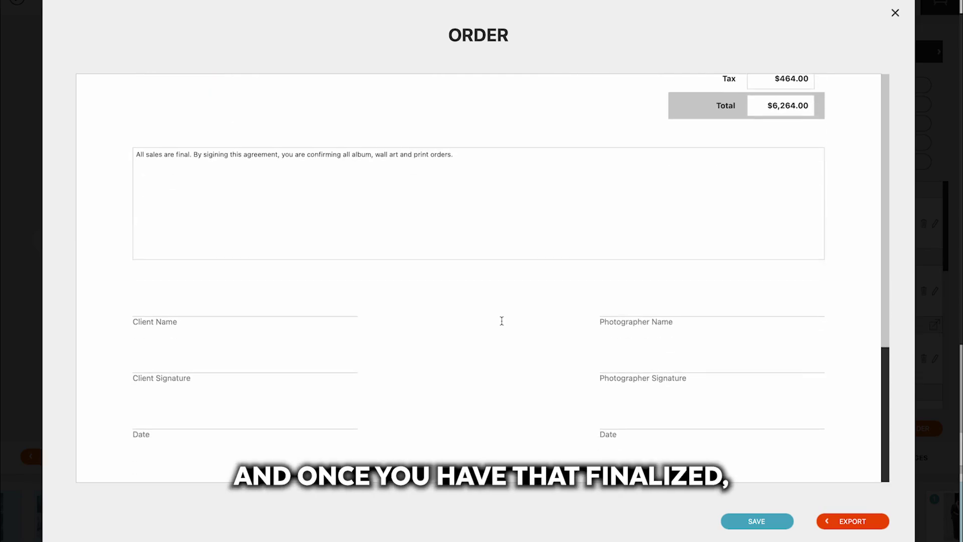
pyautogui.click(826, 519)
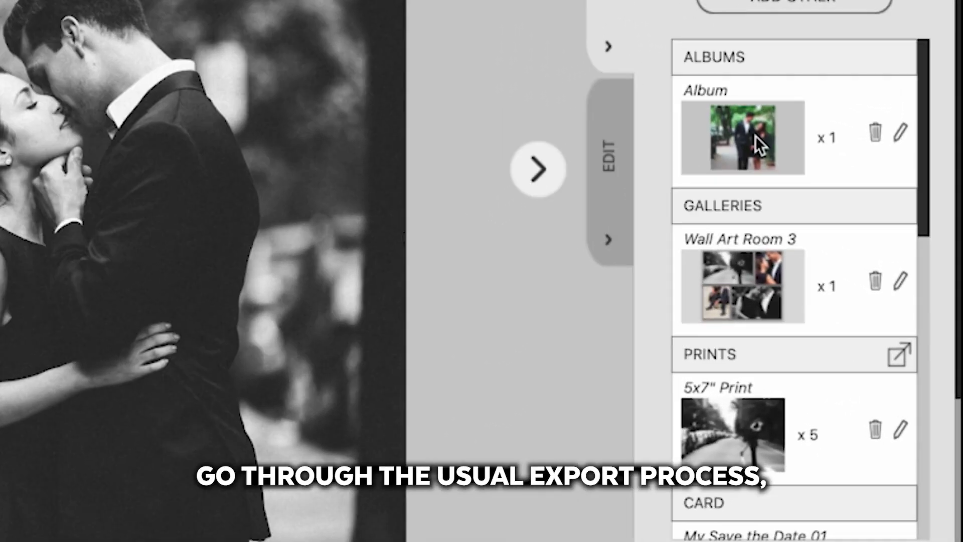
pyautogui.scroll(-3, 755, 136)
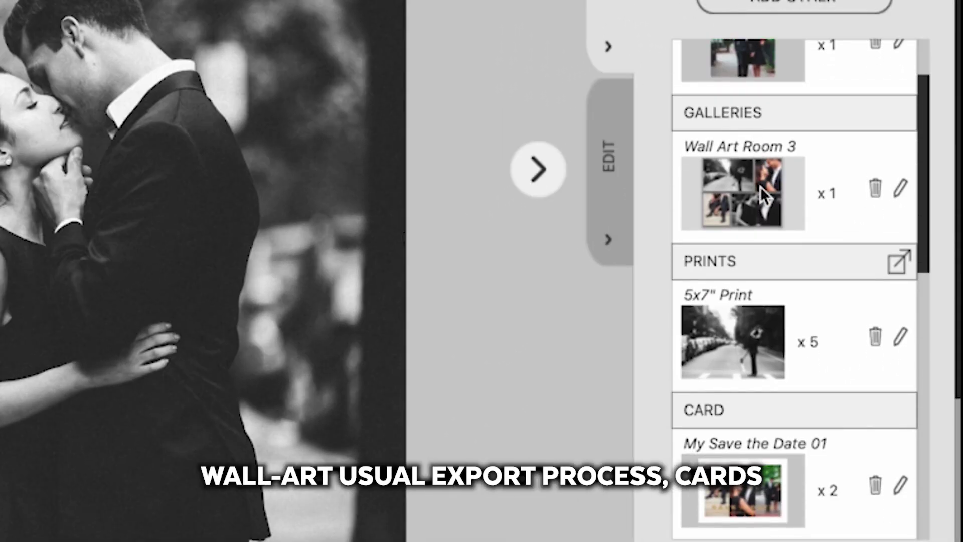
pyautogui.scroll(-7, 752, 266)
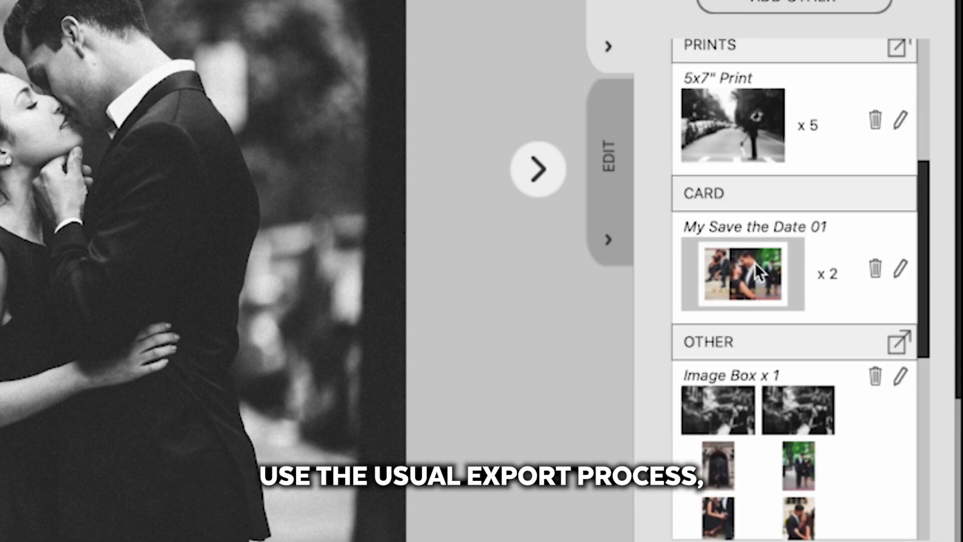
pyautogui.scroll(3, 748, 251)
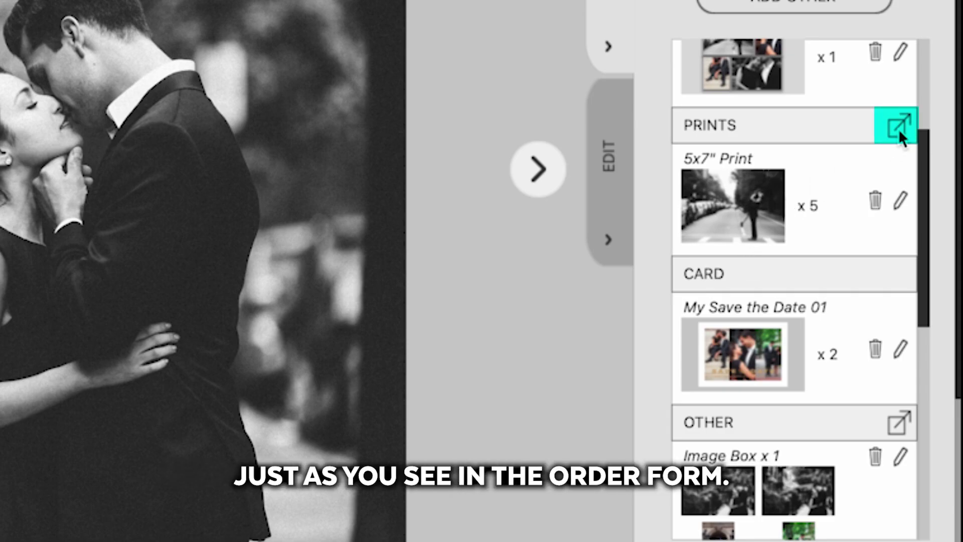
pyautogui.scroll(-10, 899, 128)
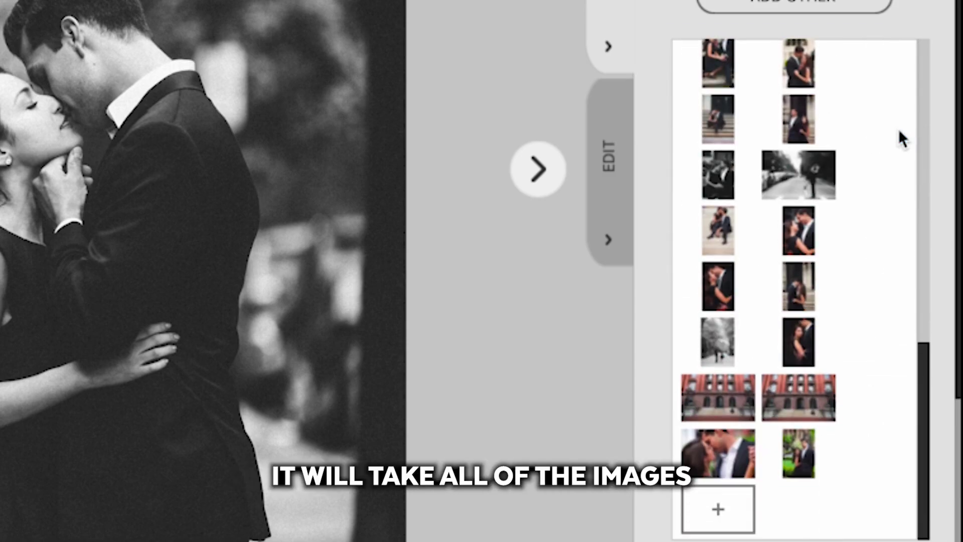
pyautogui.scroll(5, 899, 128)
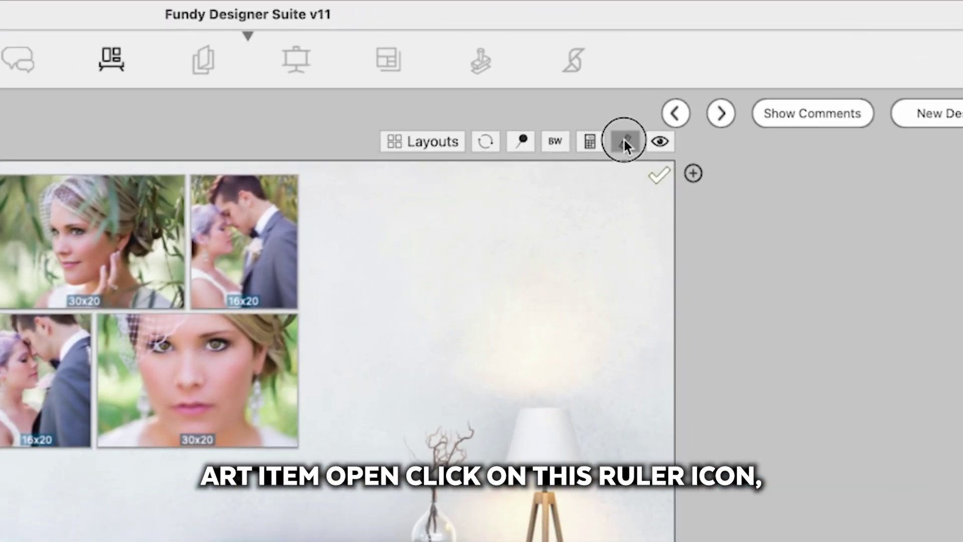
# Switch the four wall photos to Actual Size View and open the display Calibration dialog
pyautogui.click(661, 87)
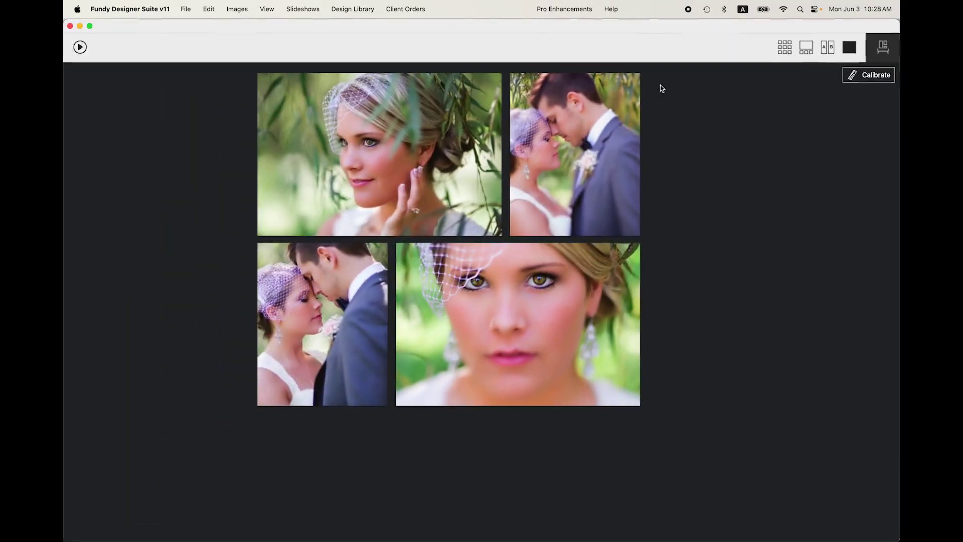
pyautogui.click(868, 75)
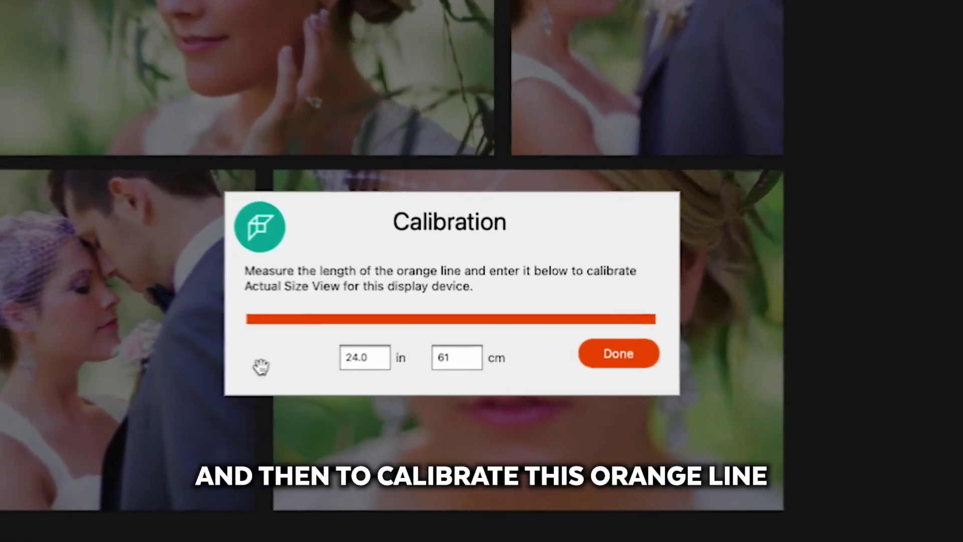